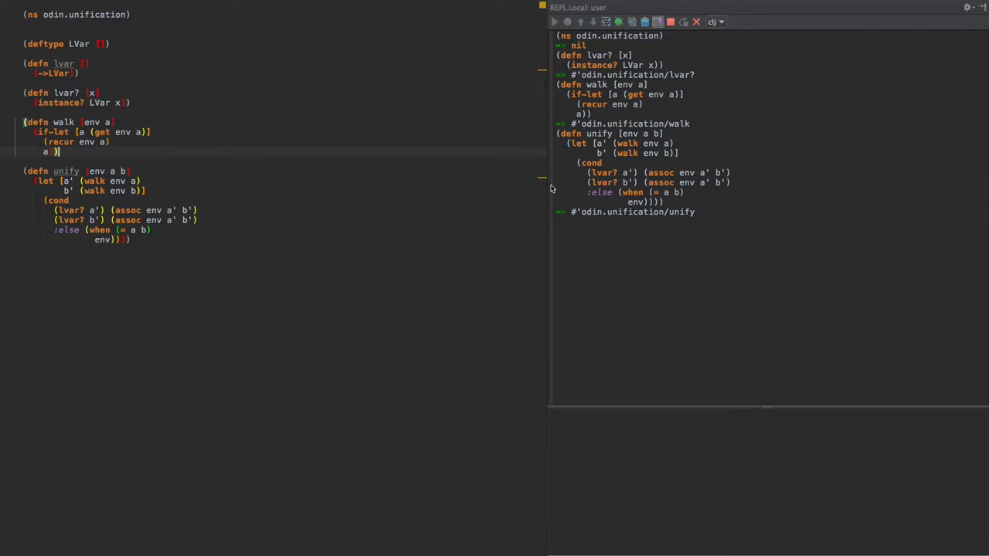
Widen the REPL output pane by dragging the editor/REPL divider to the left.
left_click_drag(549, 187, 508, 183)
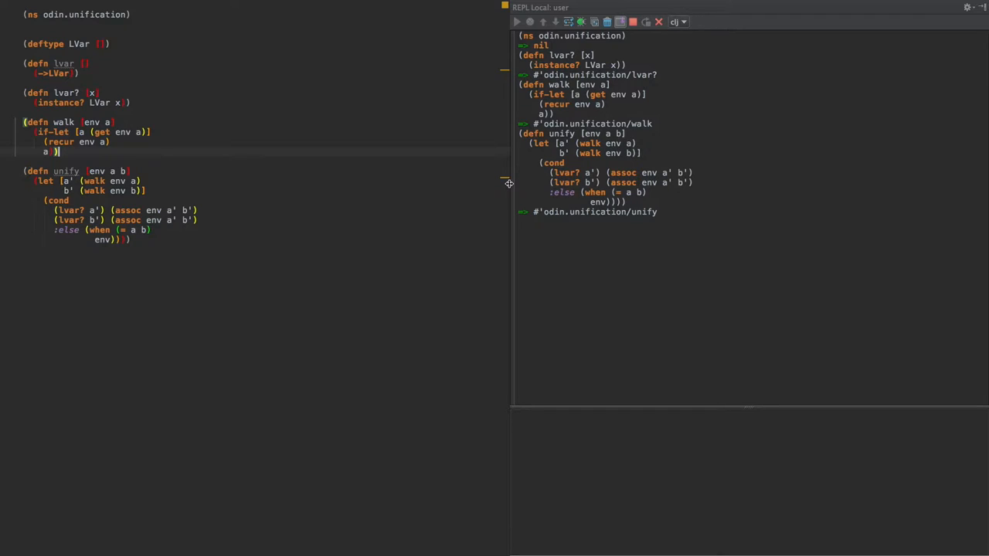
left_click(121, 14)
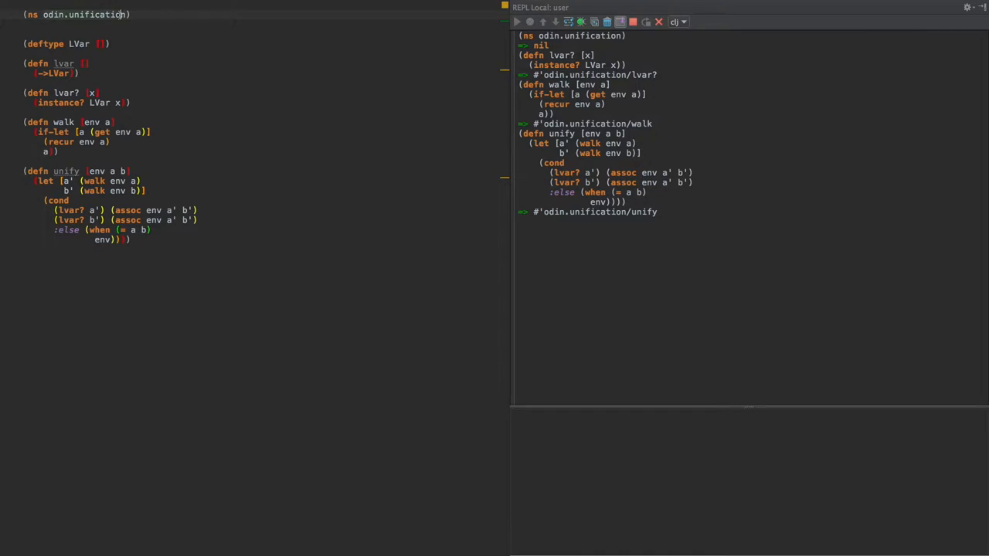
Re-evaluate the ns declaration, the LVar deftype and the lvar constructor in the REPL.
key("ctrl+Return")
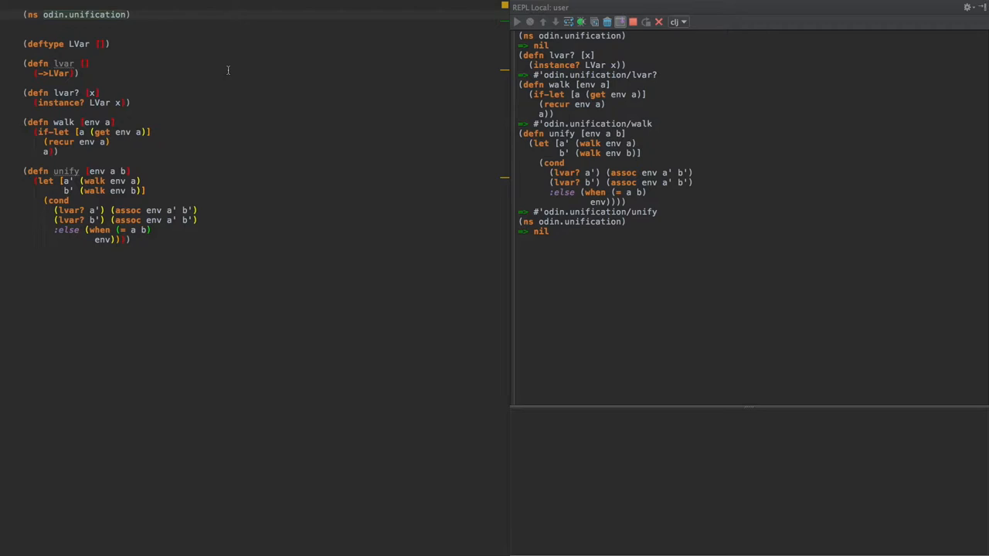
left_click(53, 44)
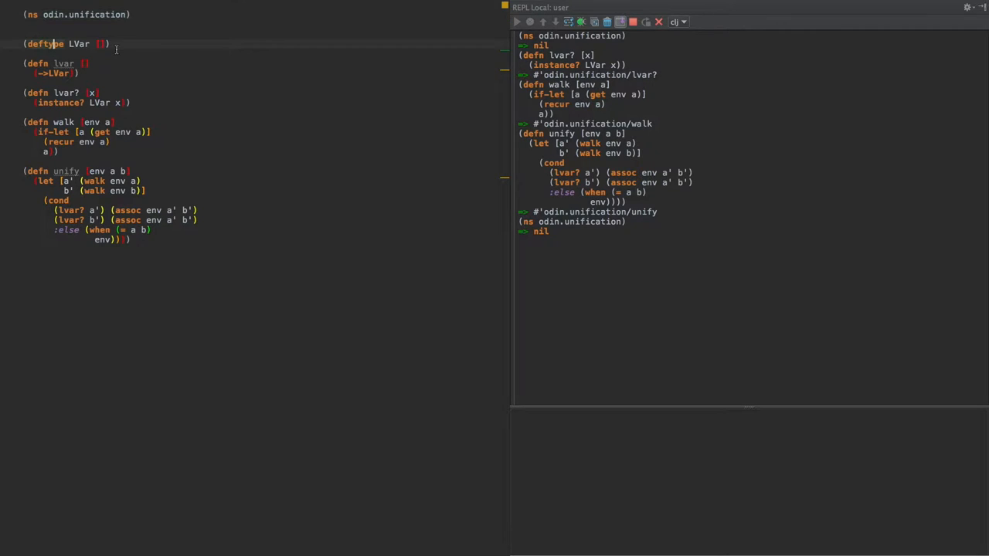
key("ctrl+Return")
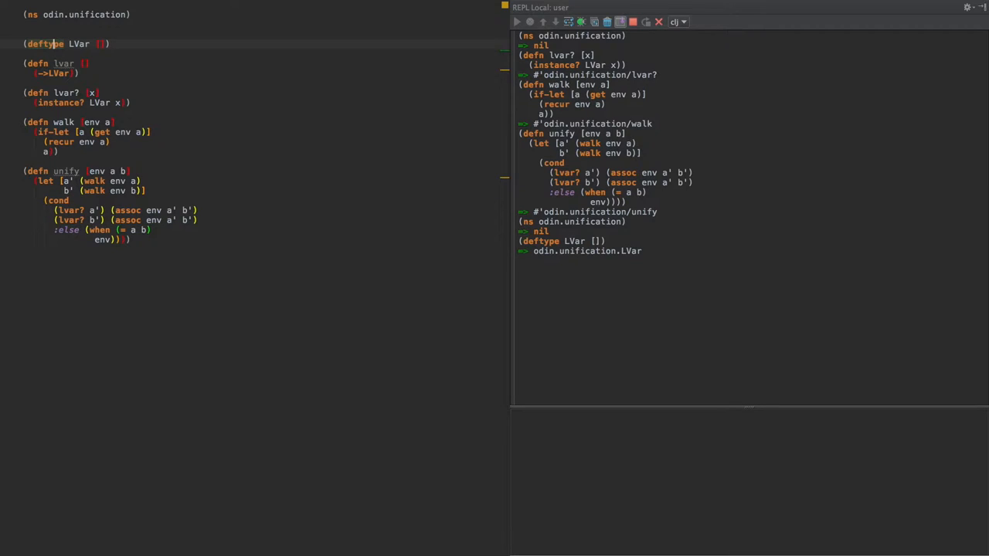
left_click(79, 54)
left_click(70, 63)
key("ctrl+Return")
Re-evaluate the lvar? predicate, walk and unify definitions in the REPL.
left_click(79, 93)
key("ctrl+Return")
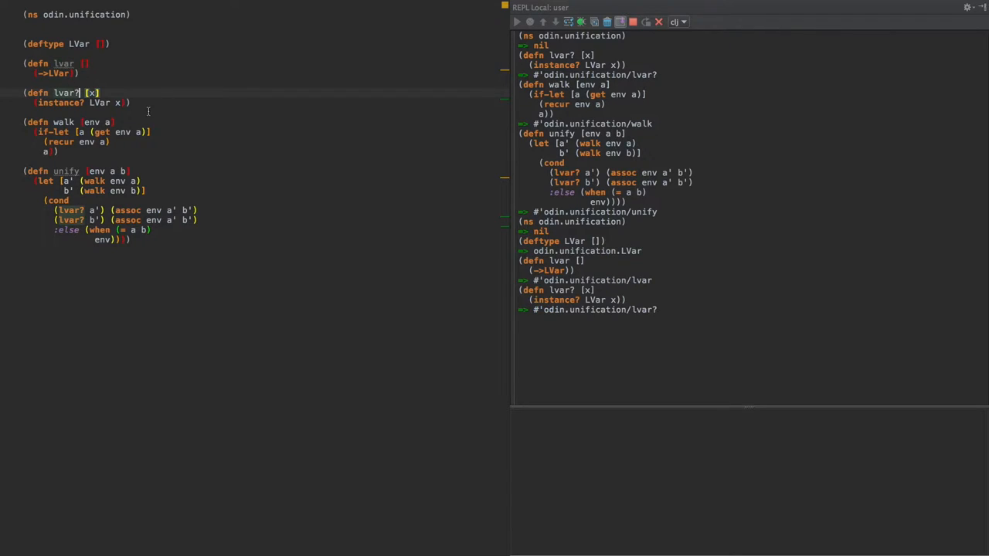
left_click(111, 132)
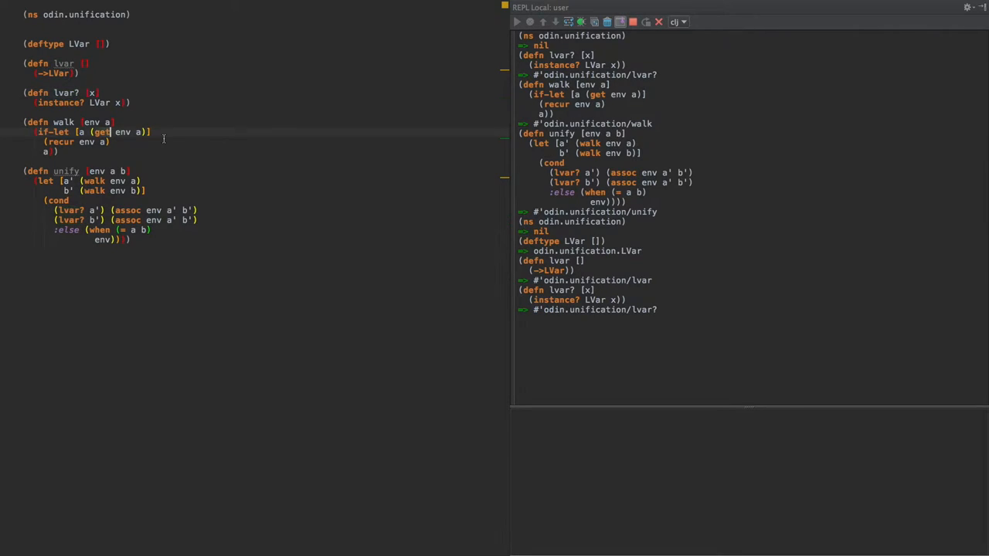
key("ctrl+Return")
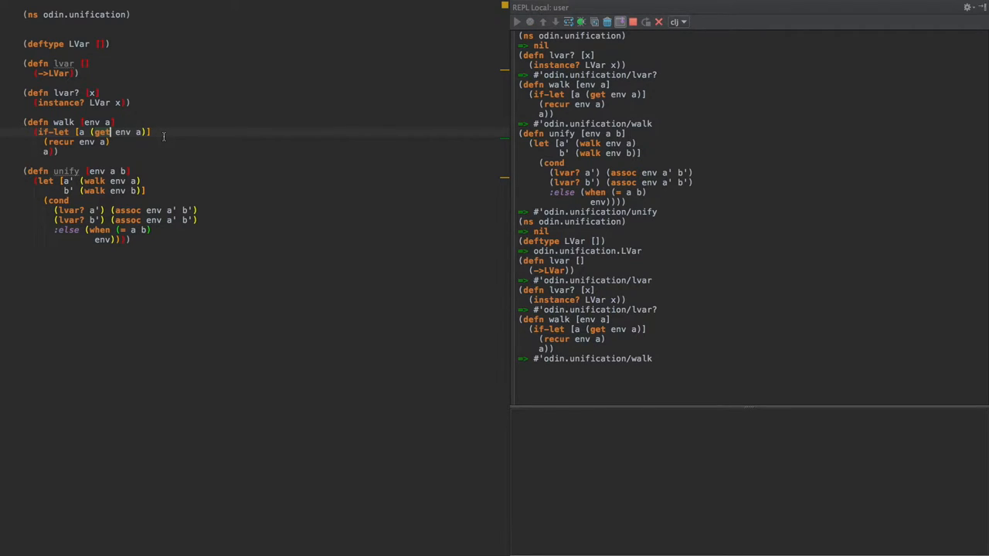
left_click(111, 171)
key("ctrl+Return")
Write (let [a (lvar)] (unify {} a 42)) below unify and evaluate it in the REPL.
left_click(266, 263)
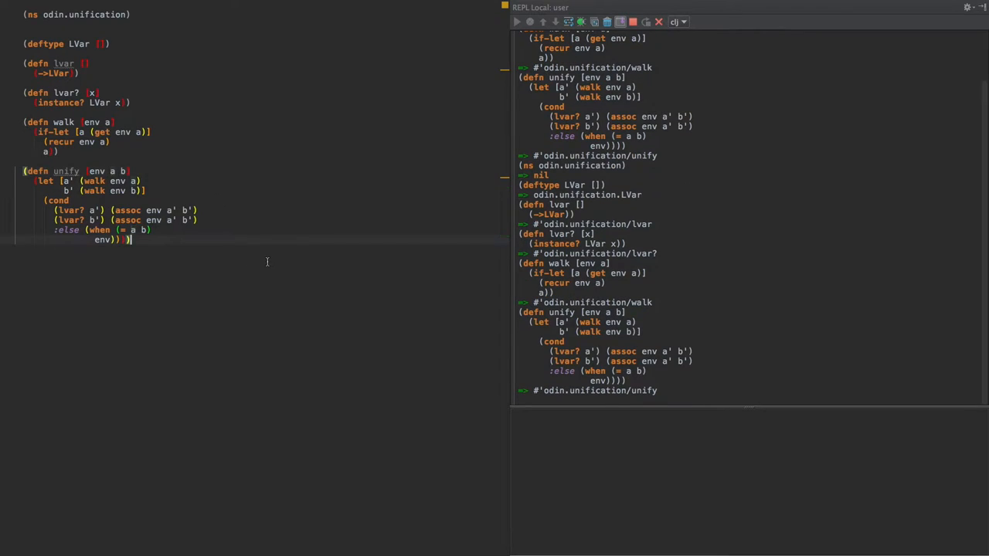
key("Return")
key("Return")
type("(un")
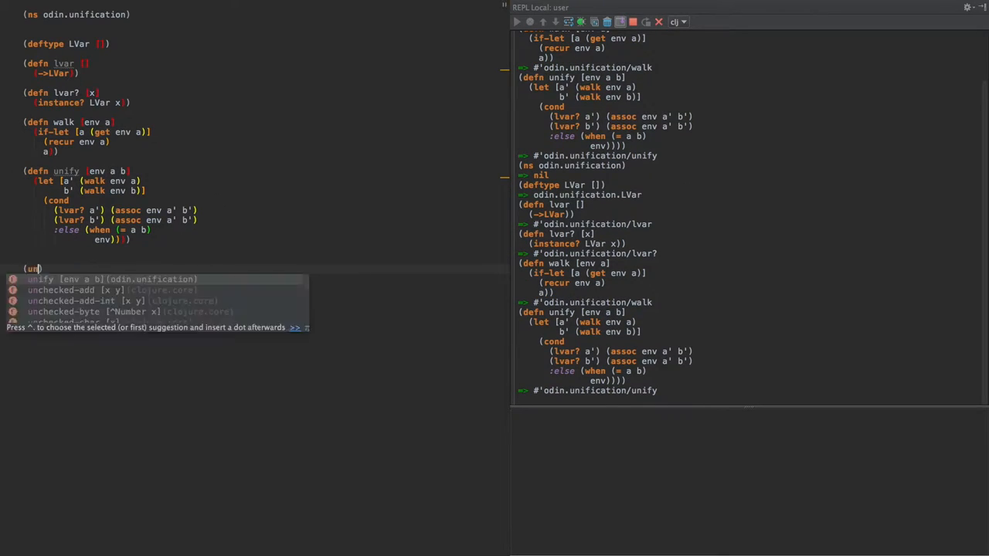
type("ify")
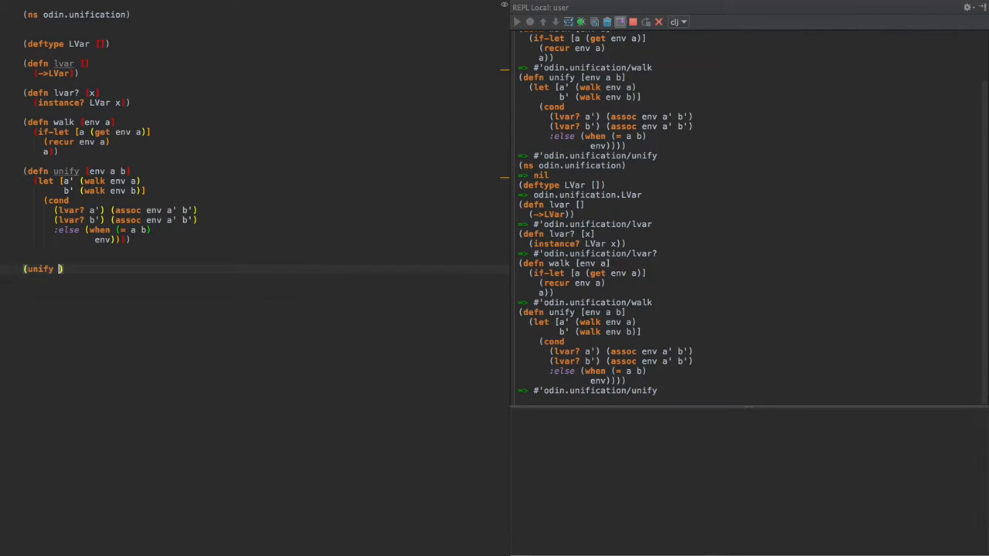
type(" [{}")
key("Up")
type("(let [a (lva")
type("r")
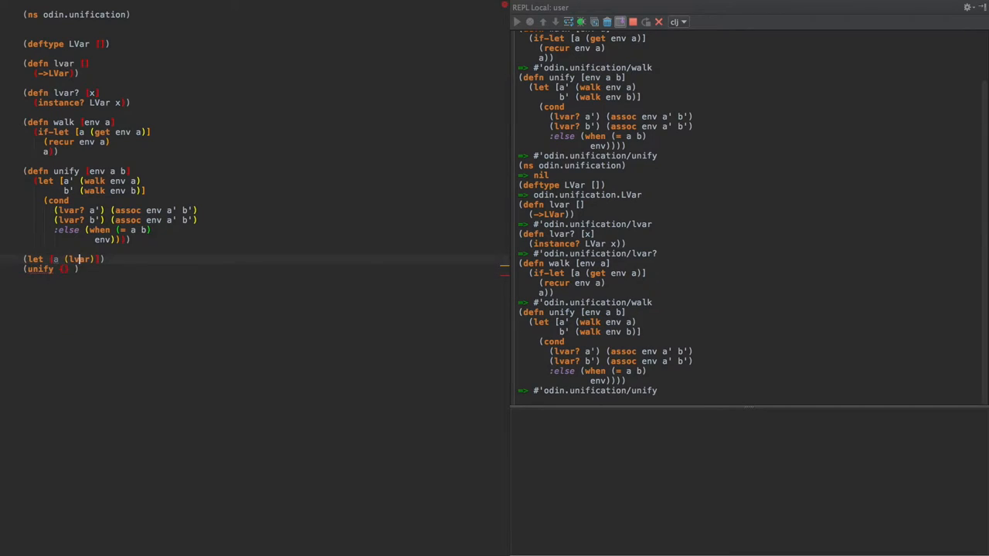
key("Right")
type("]")
key("Down")
key("End")
key("Left")
key("Left")
type("a 42")
key("ctrl+Return")
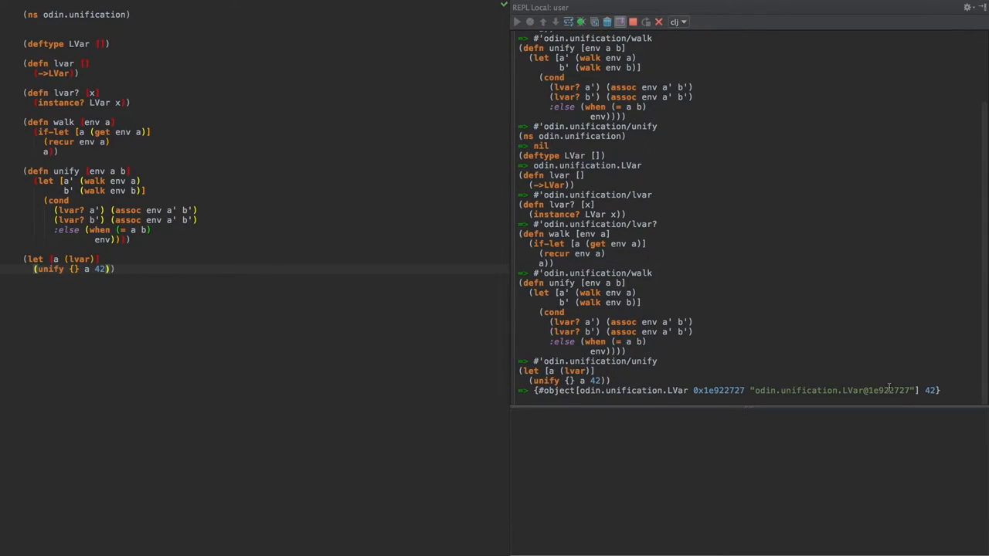
Inspect the returned binding map in the REPL and review the empty map and 42 in the test.
left_click(925, 392)
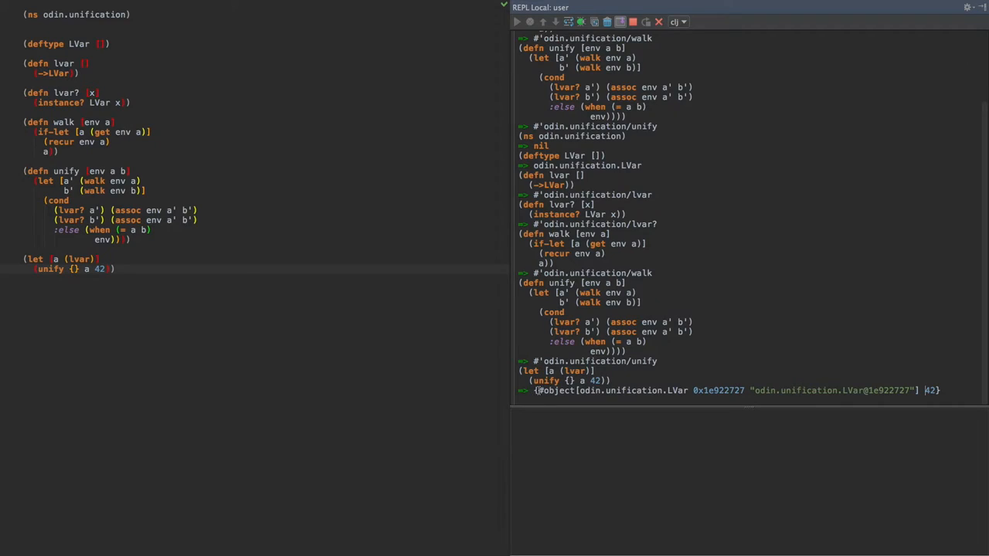
left_click(132, 240)
left_click(78, 271)
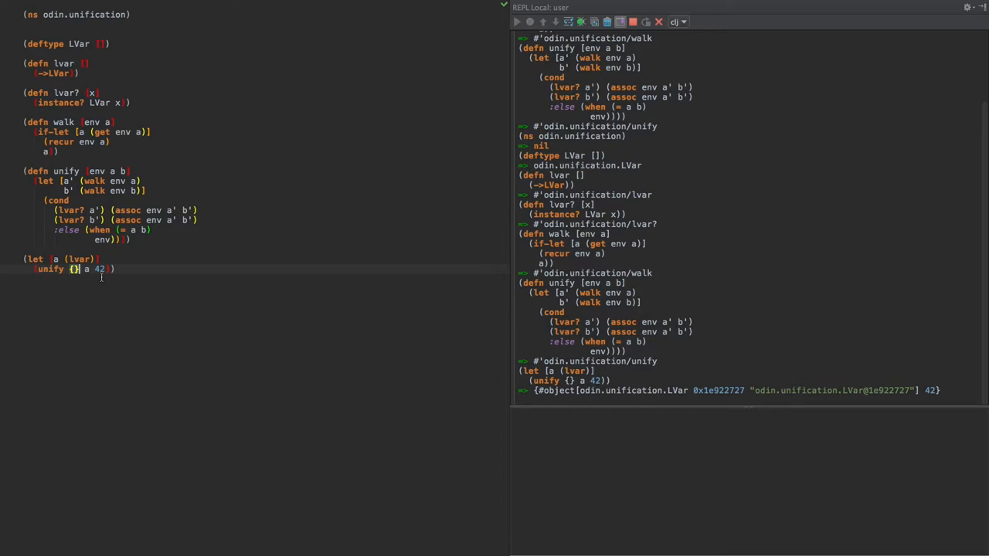
key("Right")
key("Right")
key("Right")
key("Right")
key("Right")
left_click(166, 240)
Start a defmethod print-method for LVar after unify, noting the unreadable default printout.
key("Return")
key("Return")
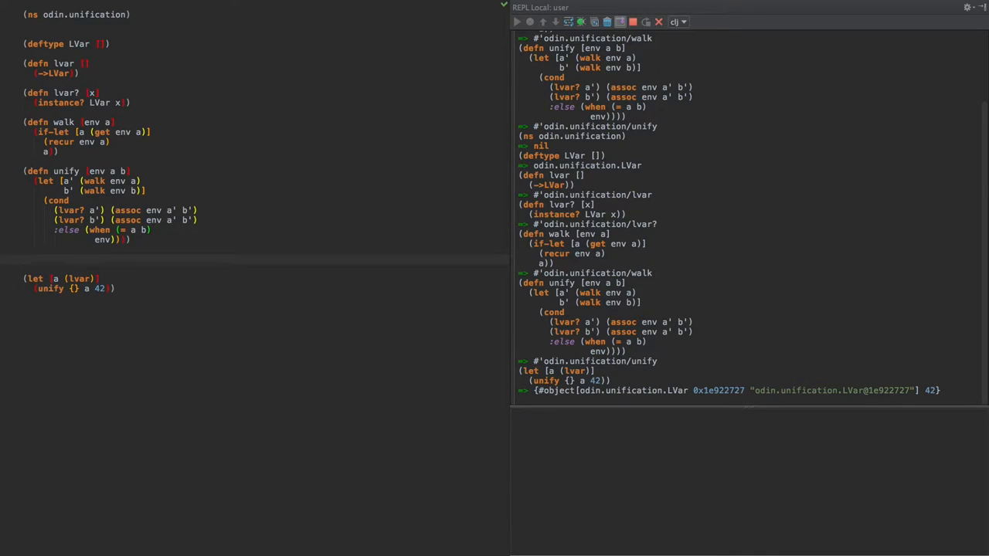
type("(")
type("print")
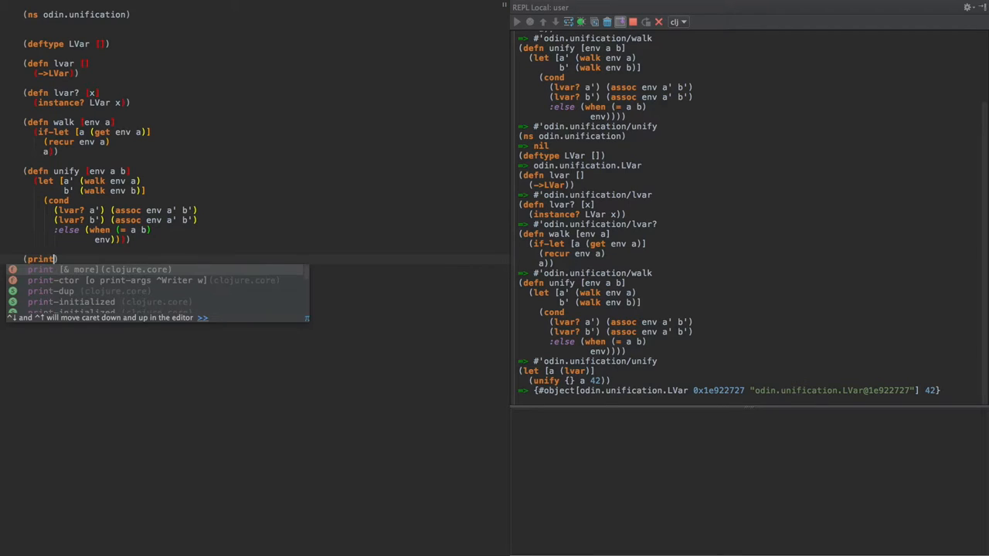
key("BackSpace")
key("BackSpace")
key("BackSpace")
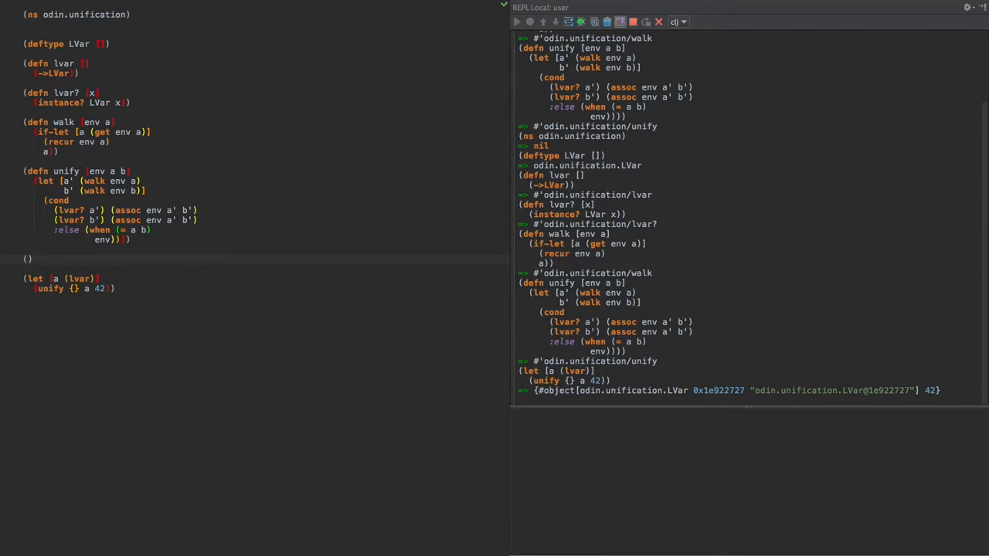
type("defmethod ")
type("print-method")
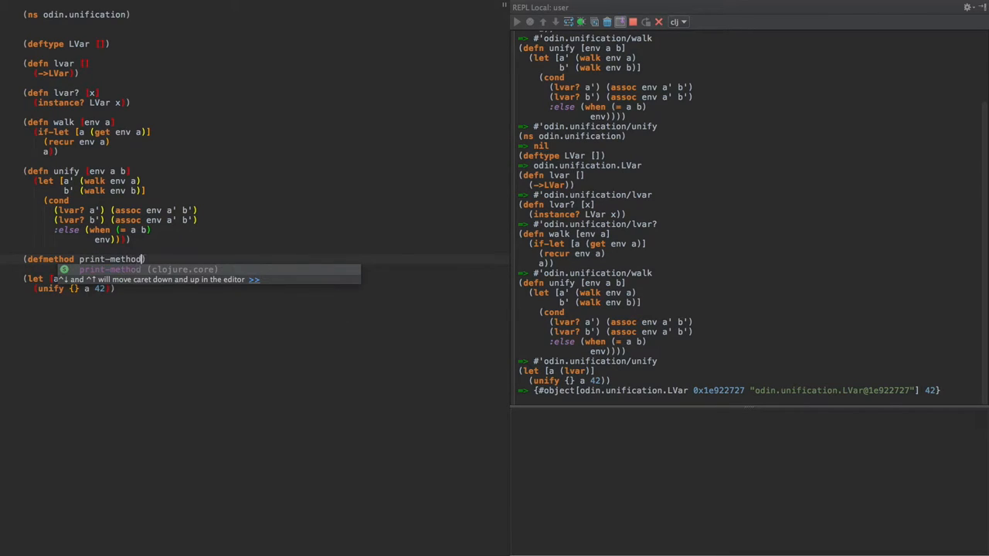
type(" Lv")
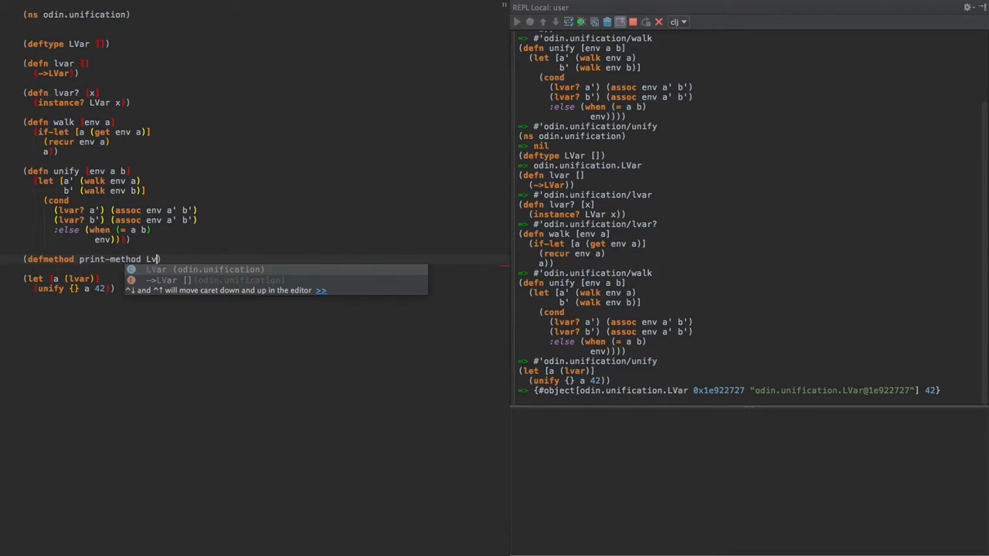
type("ar")
key("Right")
key("Left")
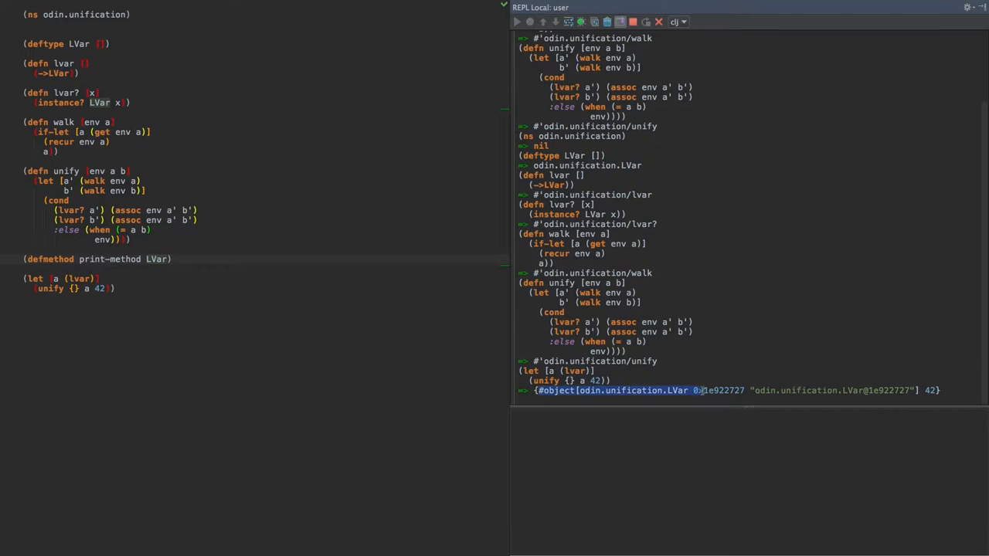
left_click_drag(534, 390, 916, 390)
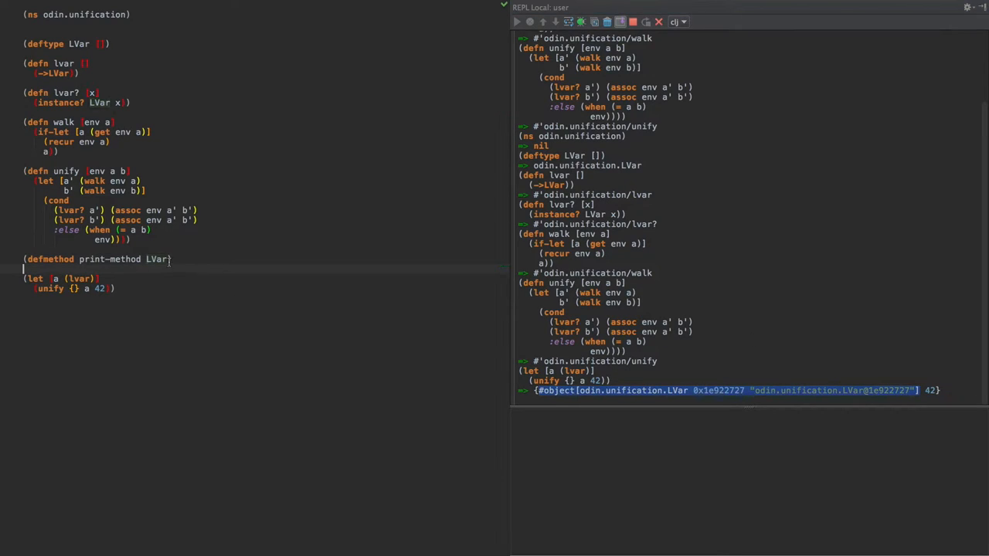
key("Return")
type("[")
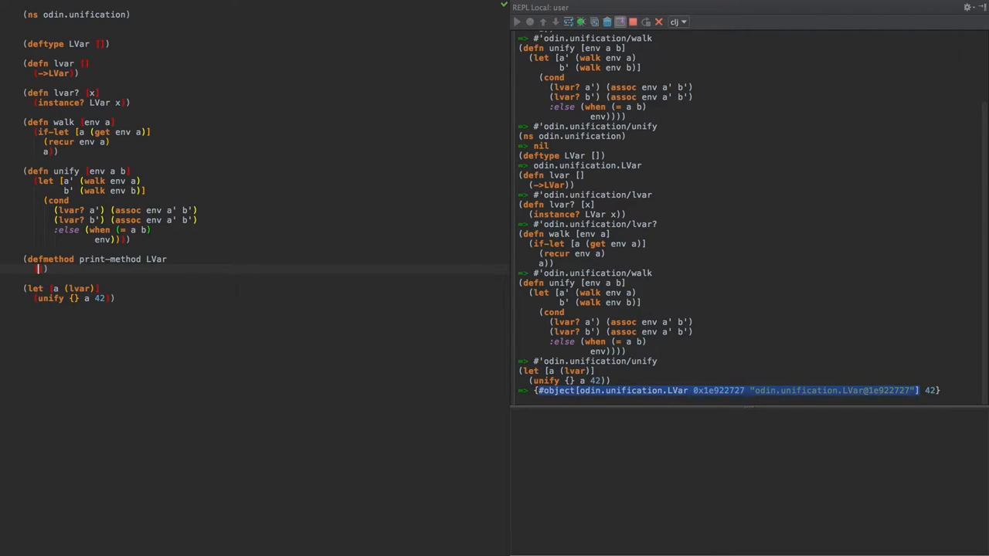
type("v ")
type("^Writer w")
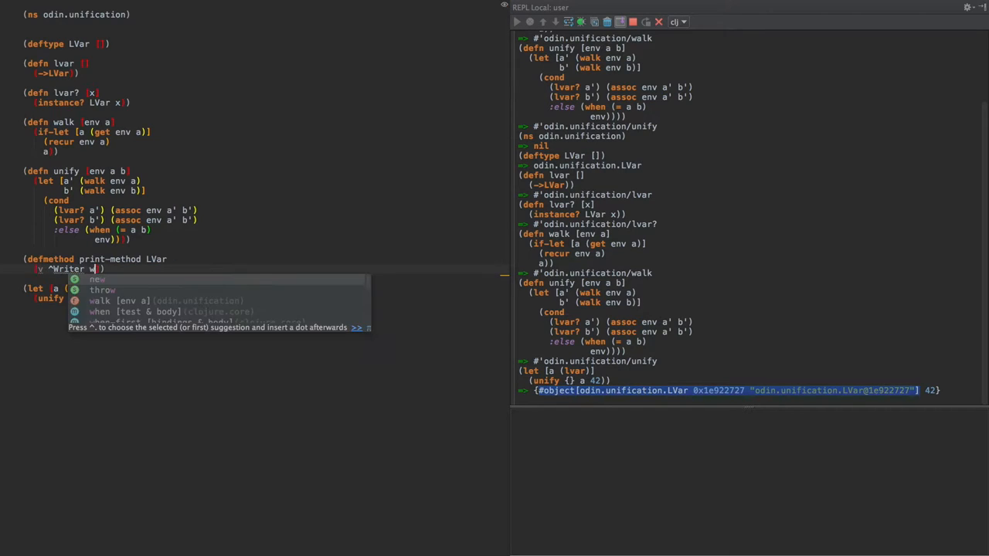
Give it the body (.write w (str "LVar@" (System/identityHashCode v))) with params [v ^Writer w].
key("Return")
type("(.wri")
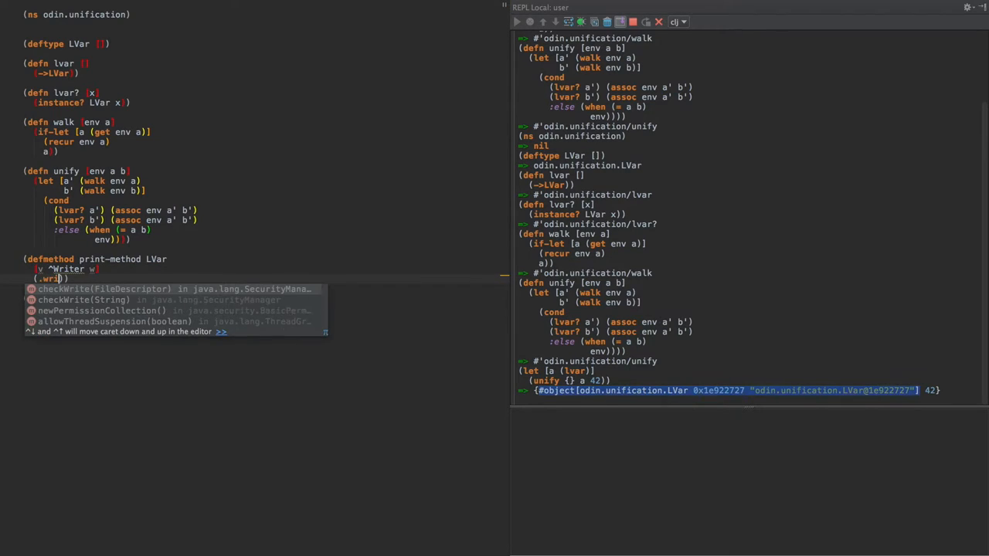
type("te (")
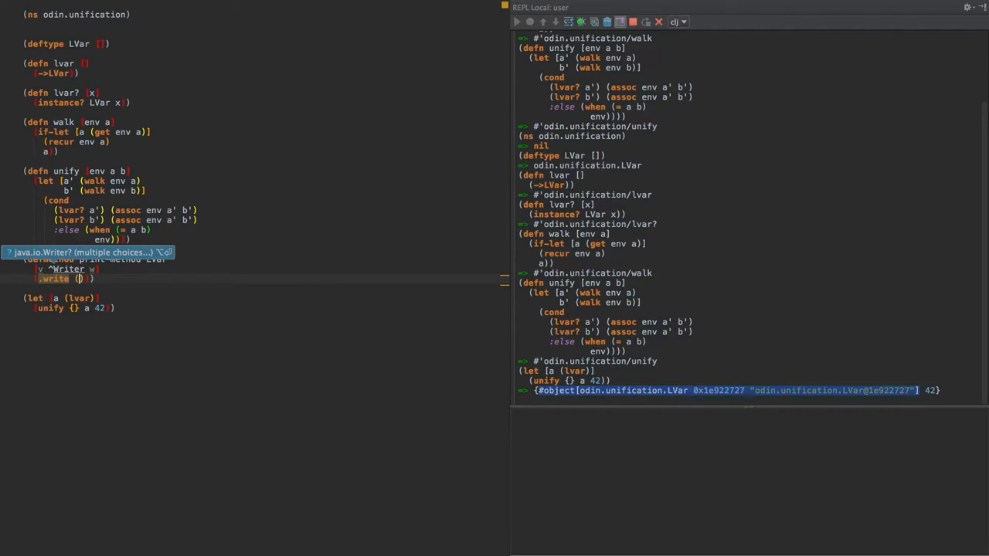
type("str \"ID")
key("BackSpace")
key("BackSpace")
type("LVAR\"")
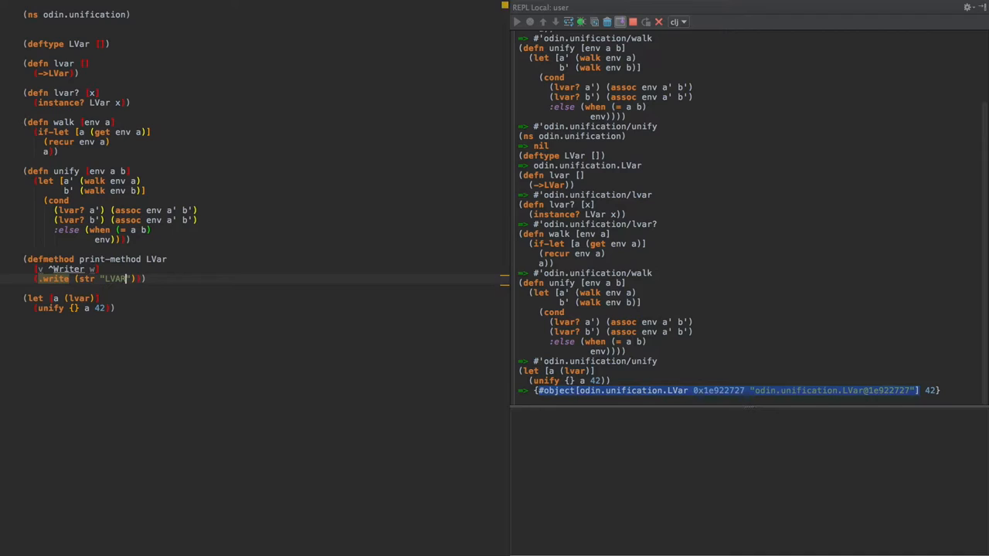
key("BackSpace")
type("Var@")
type("\" (System/")
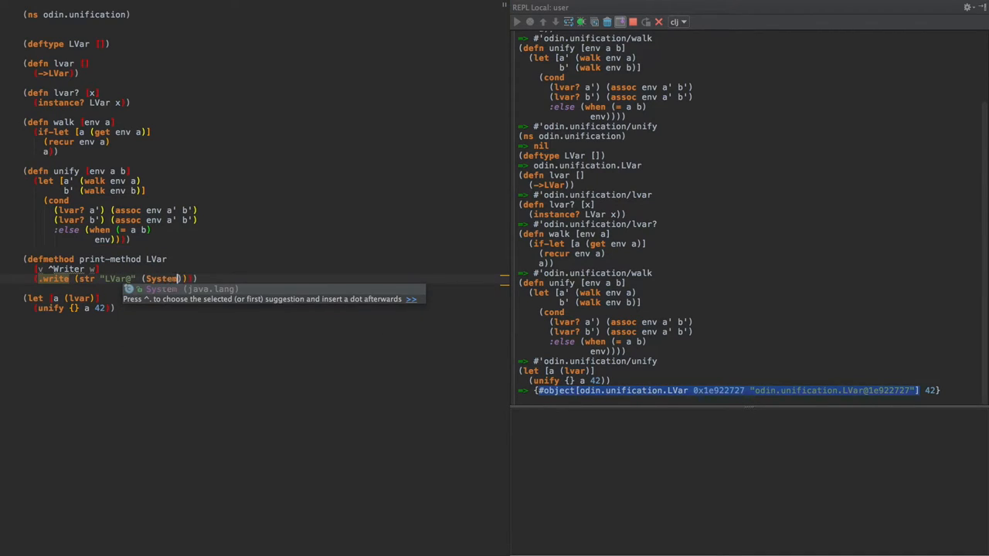
type("id")
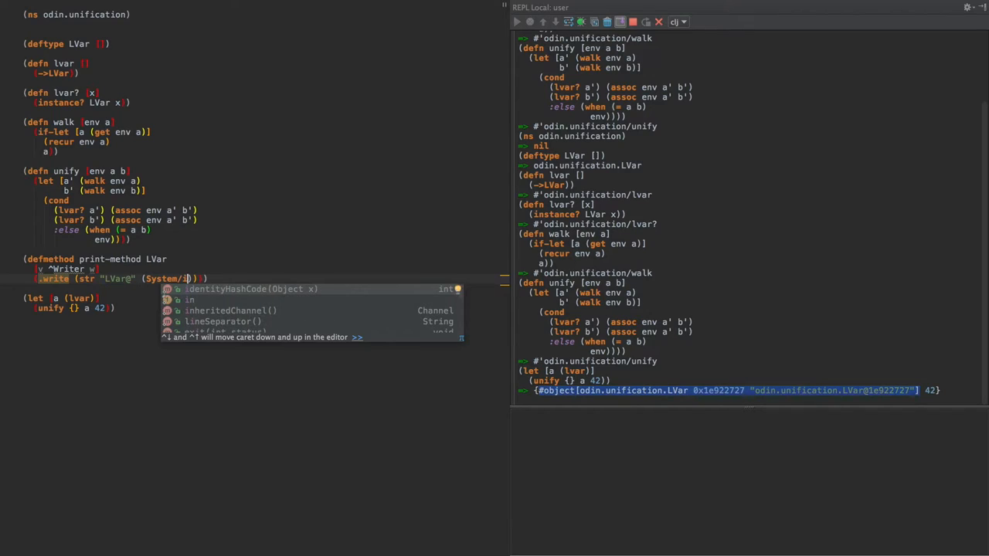
key("Tab")
type("v")
key("Up")
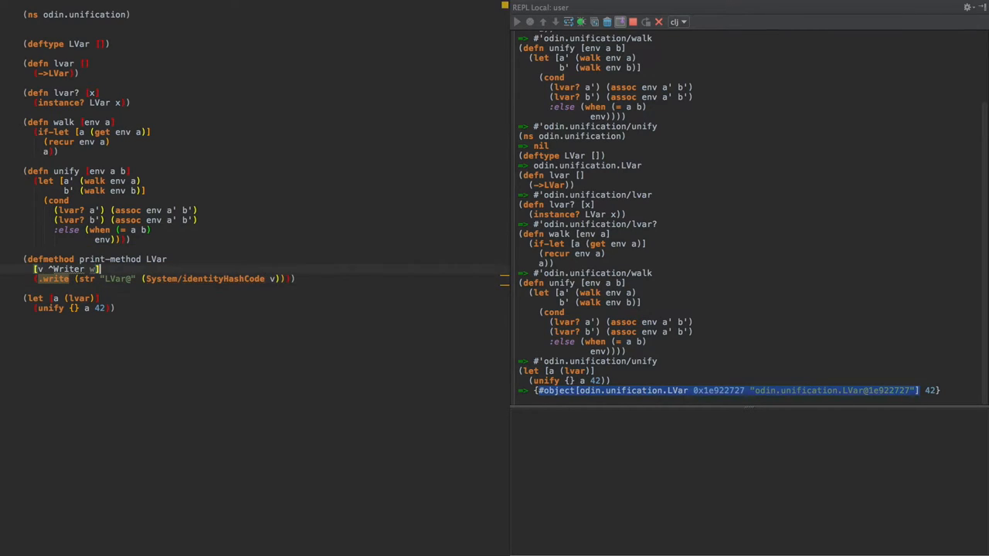
key("Escape")
key("Down")
key("alt+Left")
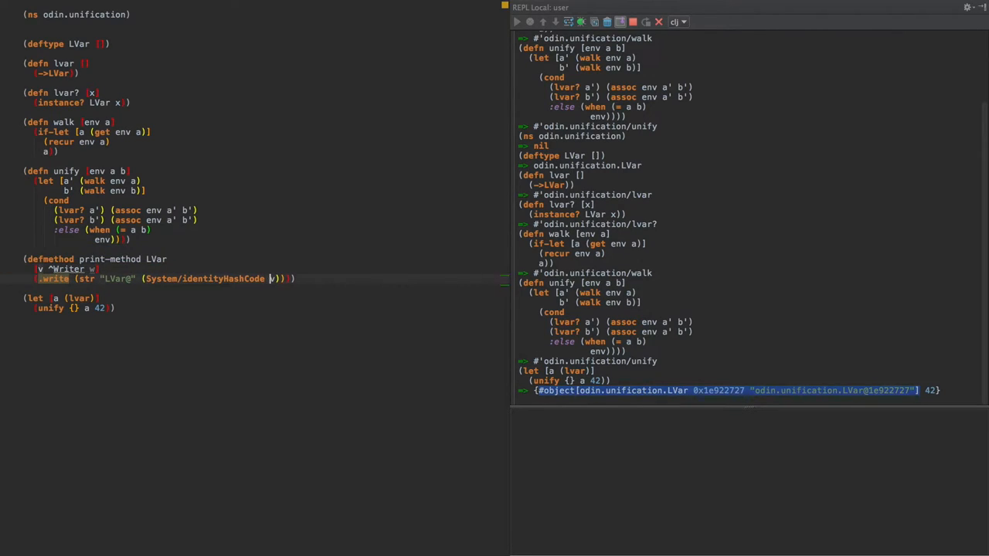
key("Left")
key("Left")
key("Left")
key("alt+Left")
key("alt+Left")
type("w")
key("Escape")
Request an import fix for the unresolved Writer type hint.
key("Up")
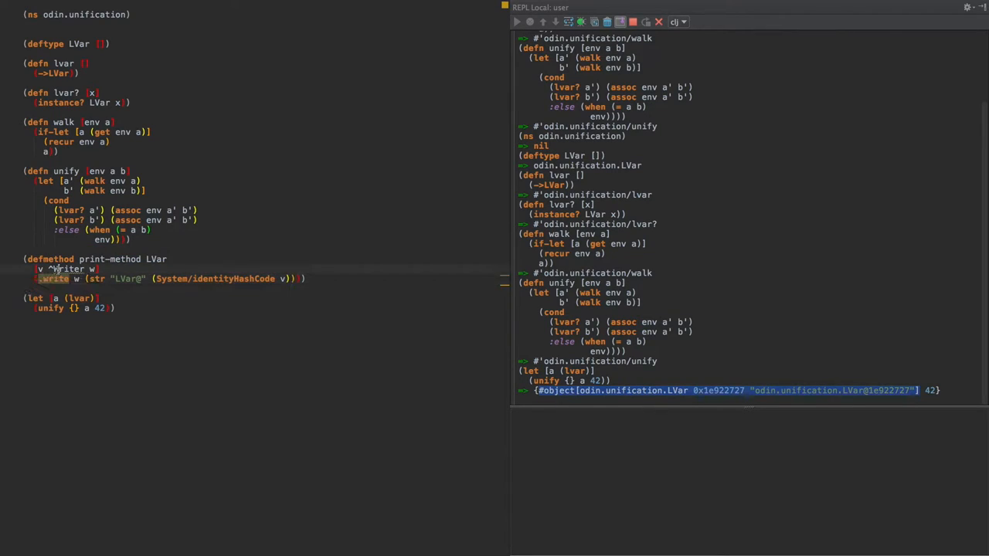
key("Left")
key("Left")
key("Left")
key("alt+Return")
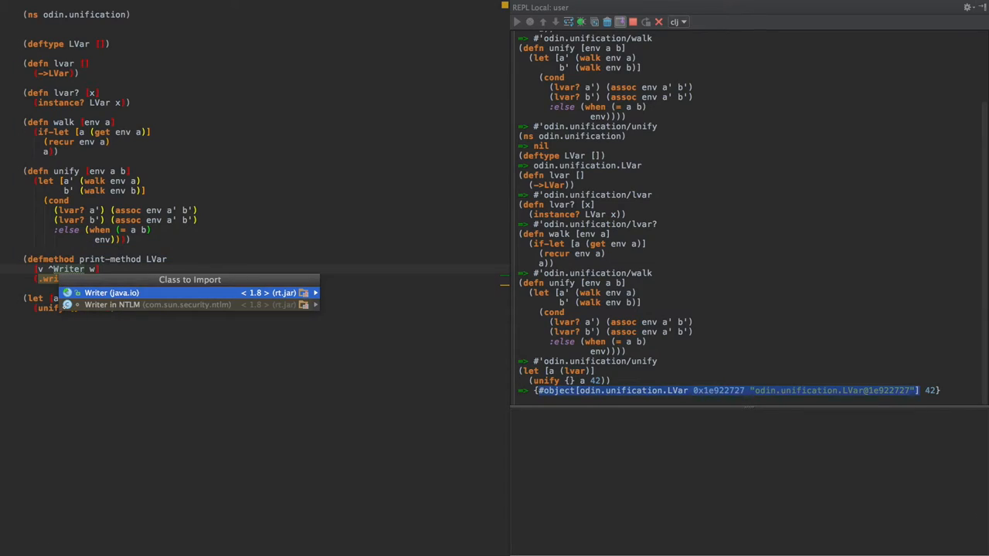
Import java.io Writer, then reload the ns form and the print-method in the REPL.
key("Return")
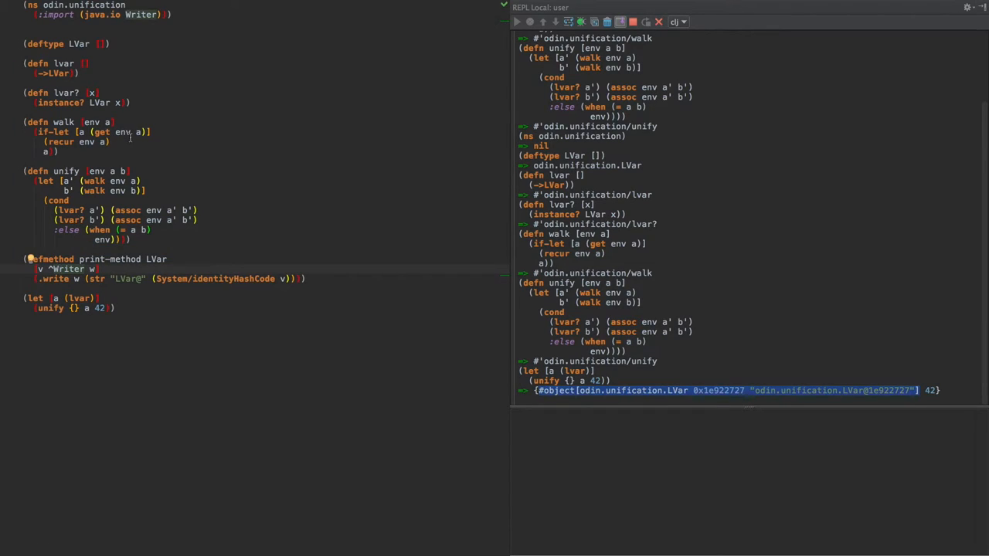
key("ctrl+Home")
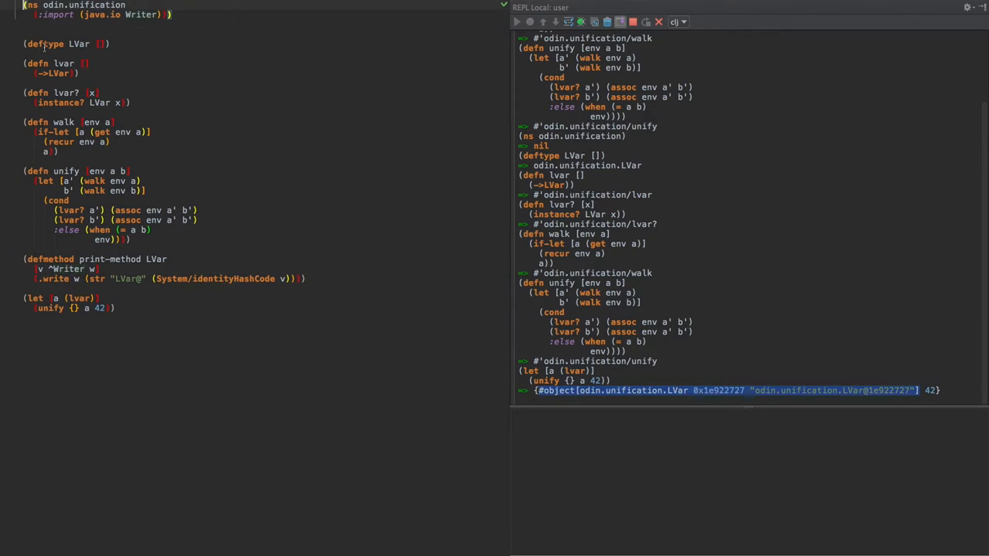
scroll(255, 155, "up", 1)
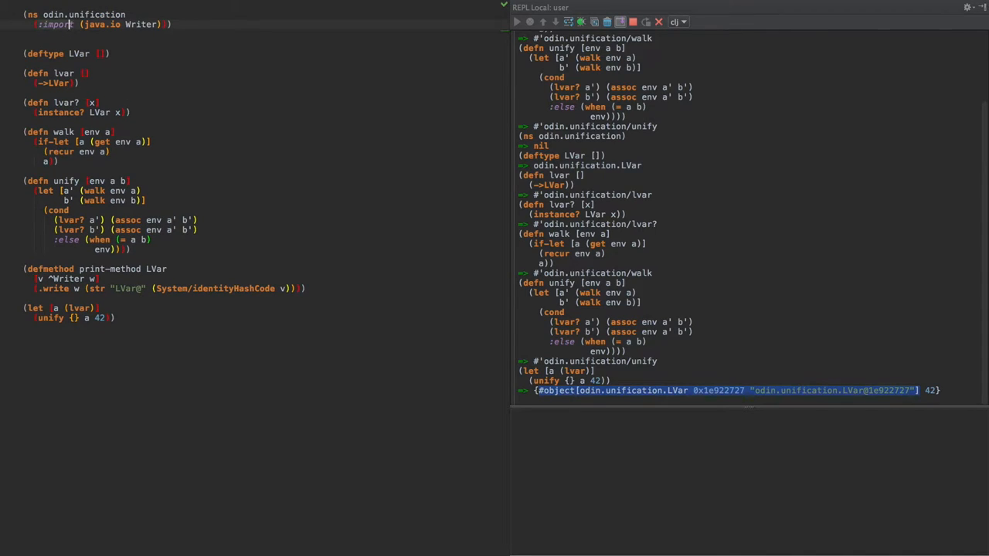
key("ctrl+shift+p")
left_click(91, 288)
key("ctrl+shift+p")
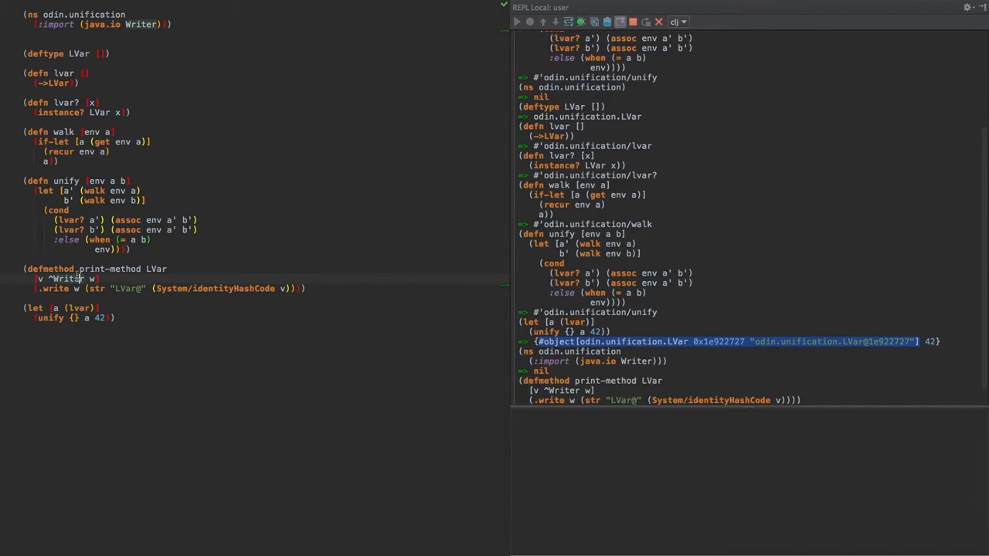
left_click(71, 318)
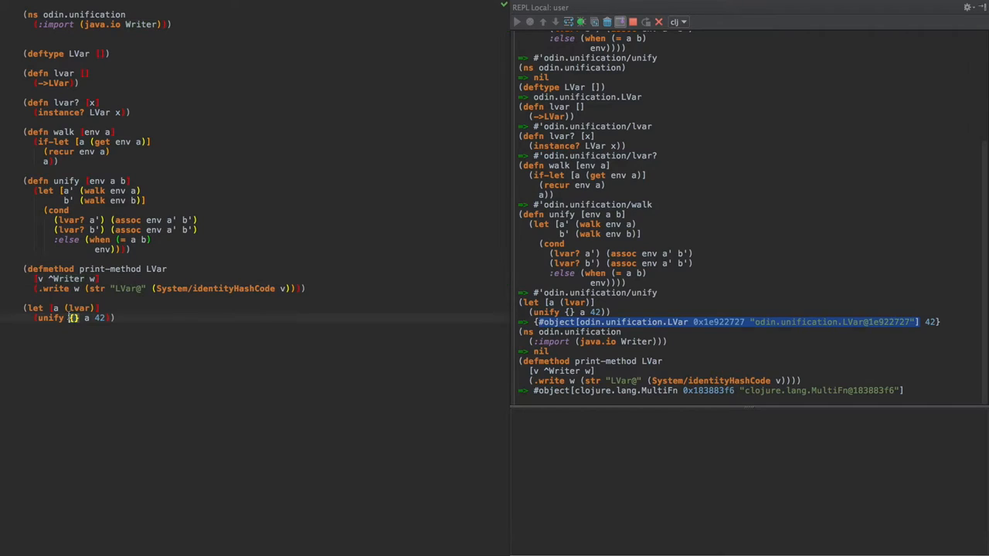
key("ctrl+shift+p")
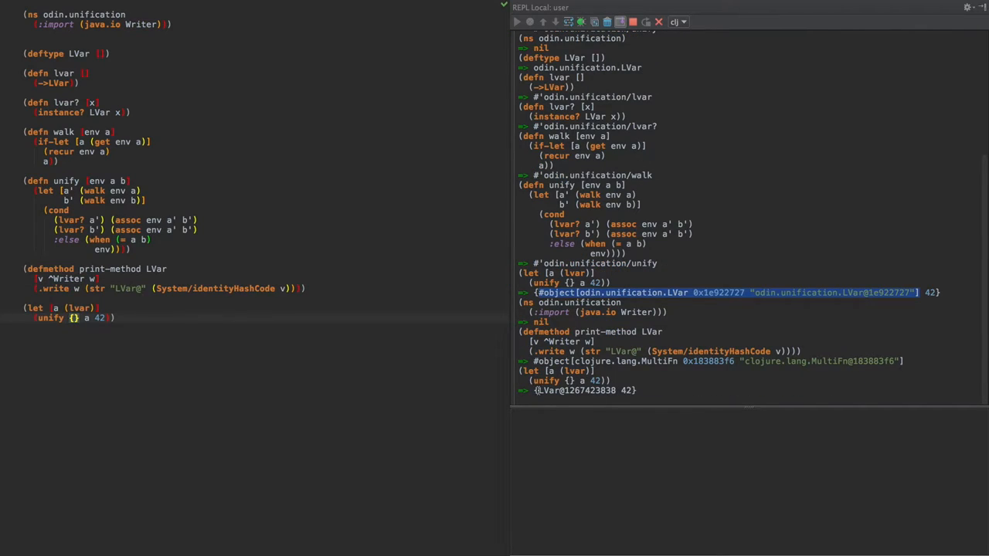
left_click_drag(537, 390, 615, 390)
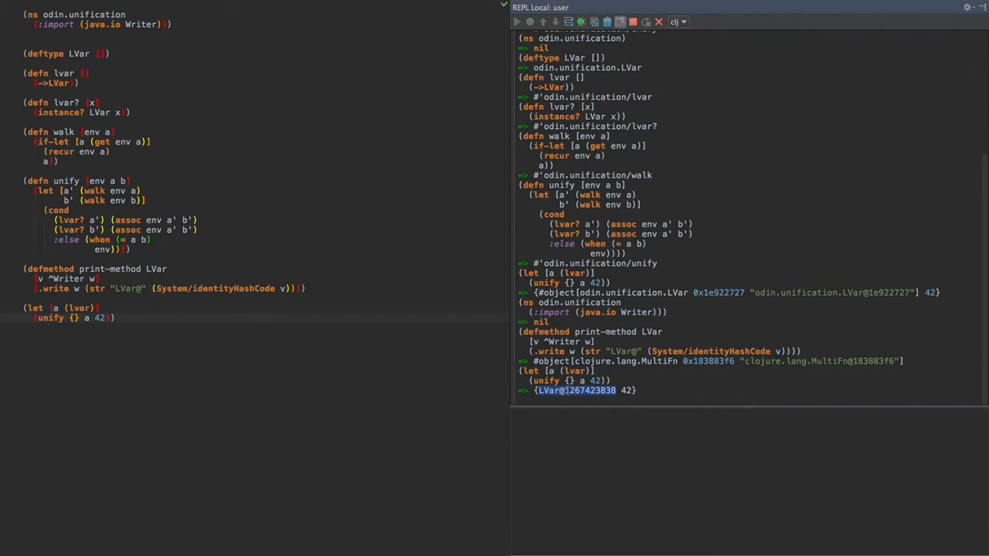
left_click(637, 390)
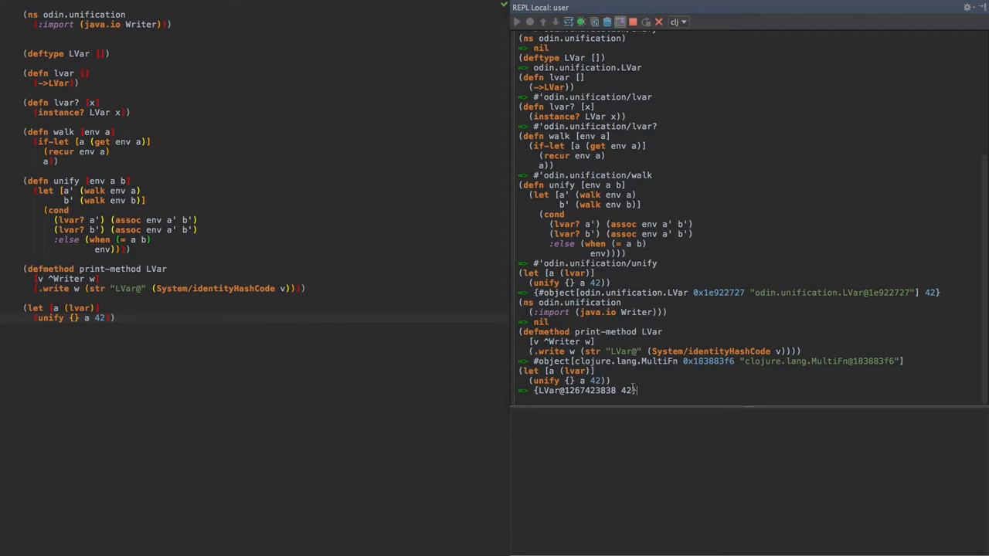
double_click(587, 390)
left_click(587, 391)
double_click(588, 392)
left_click(251, 327)
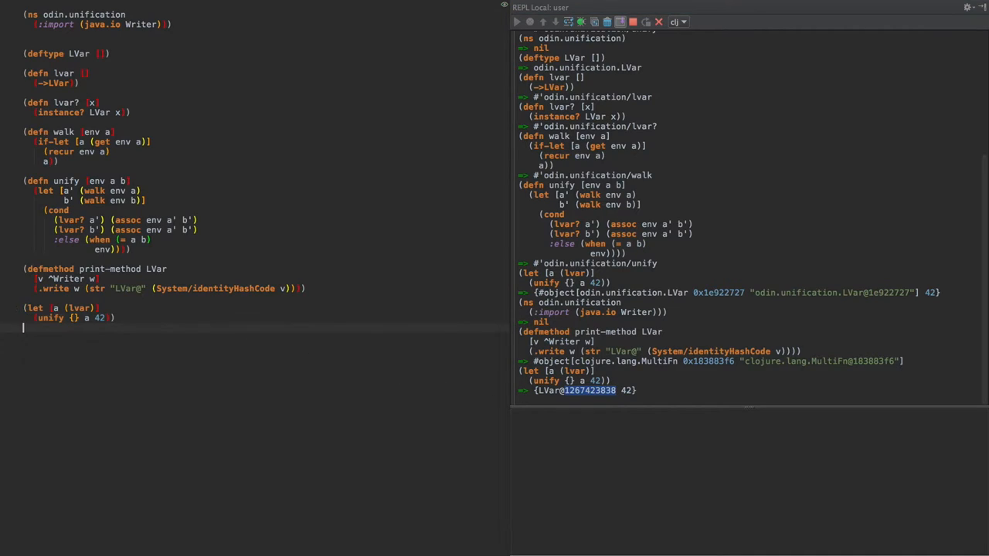
key("Return")
key("Return")
type("(lv")
Evaluate (println (lvar) (lvar)) showing two distinct LVar ids, then select the scratch line.
key("BackSpace")
key("BackSpace")
key("BackSpace")
type("(println (lv")
key("Tab")
type("(lvar")
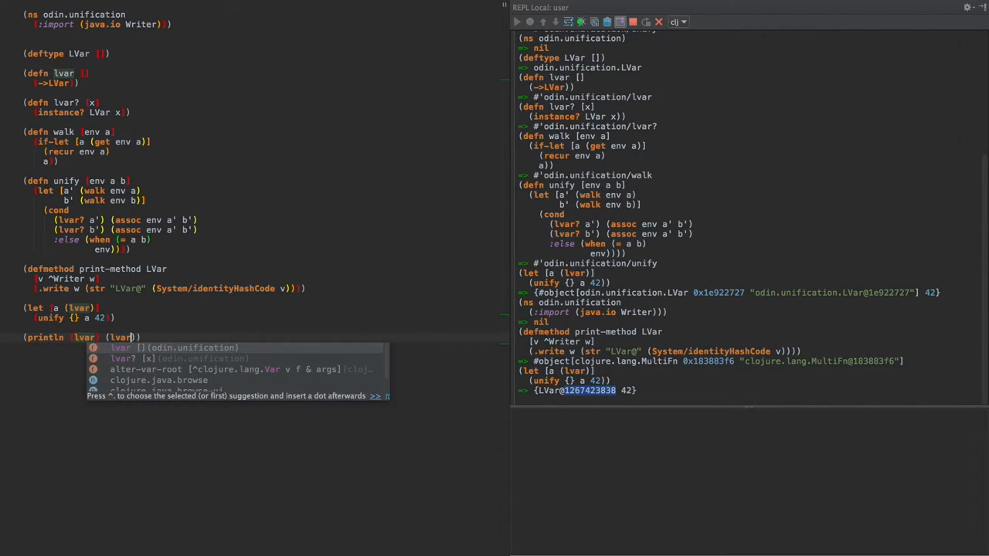
key("ctrl+Return")
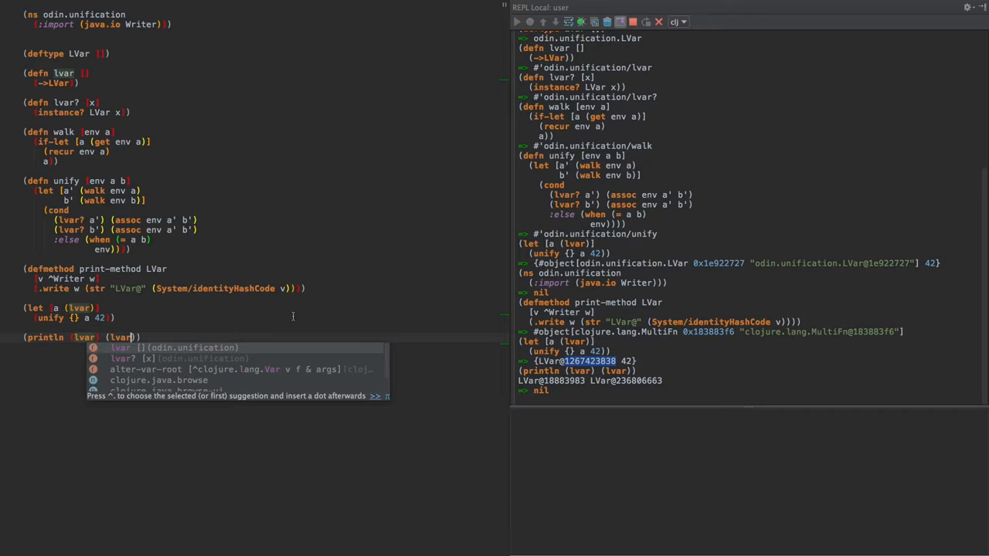
key("Escape")
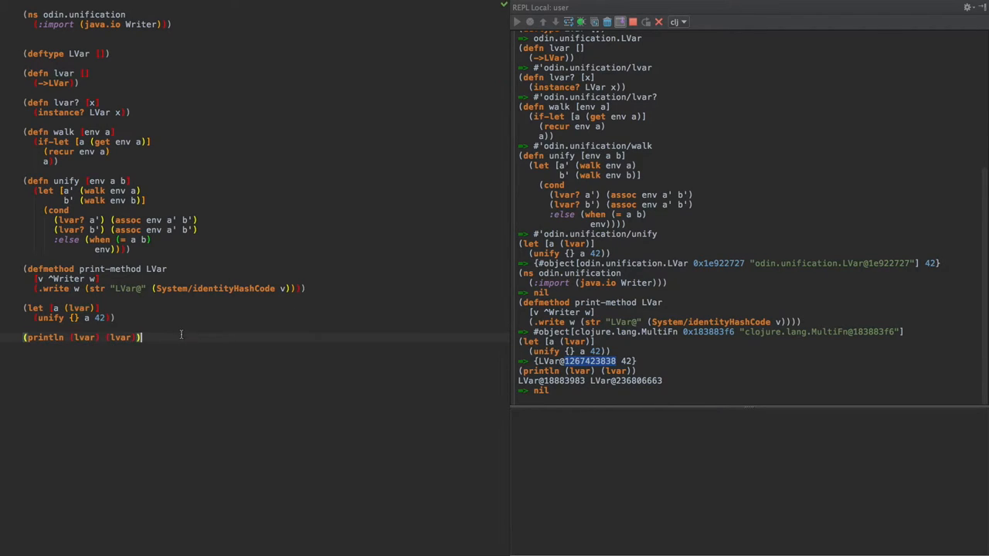
left_click_drag(24, 328, 160, 338)
Delete the println line, change the test to (unify {a 41} a 42) and evaluate it, getting nil.
key("BackSpace")
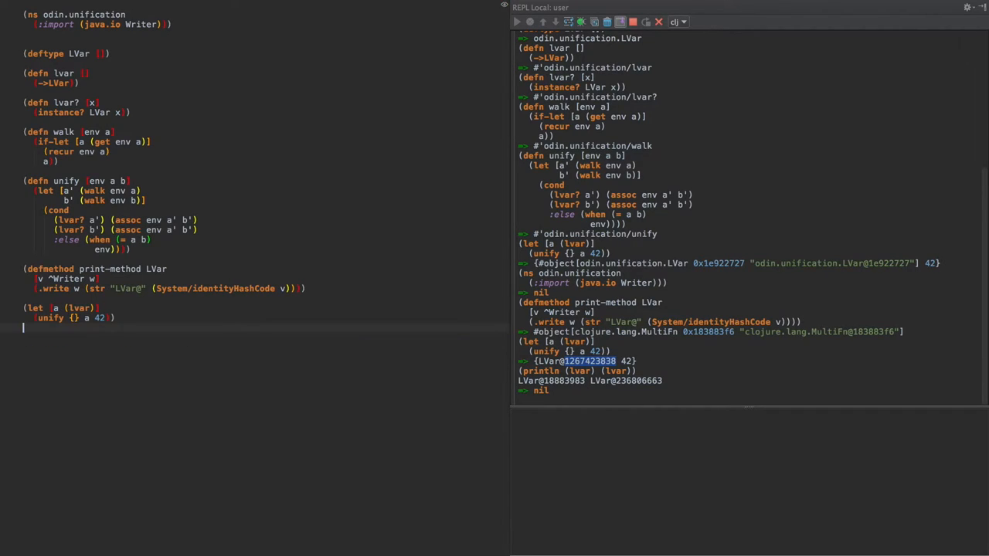
key("Up")
key("Home")
key("Return")
key("Down")
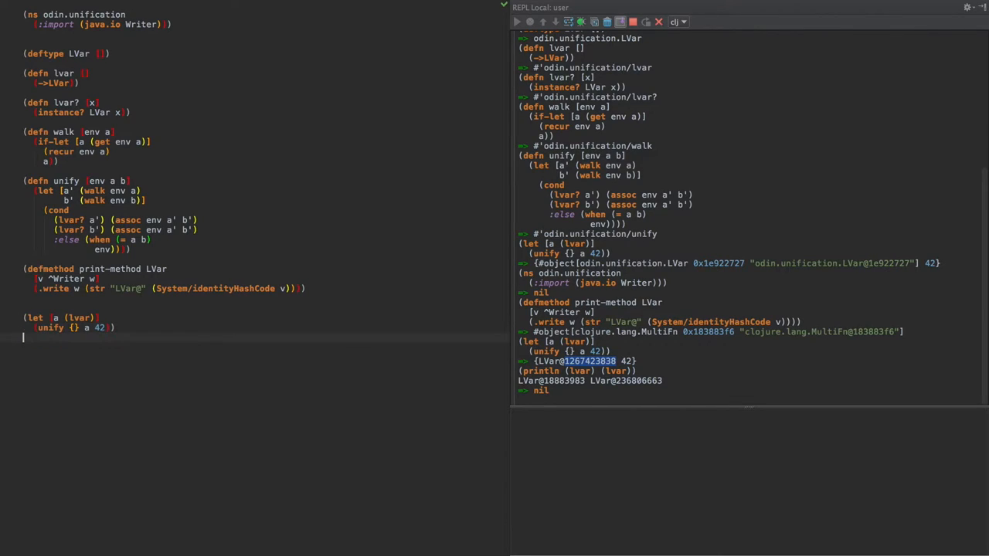
key("End")
key("Left")
key("Left")
key("Left")
key("Left")
key("Left")
type("a 42")
key("BackSpace")
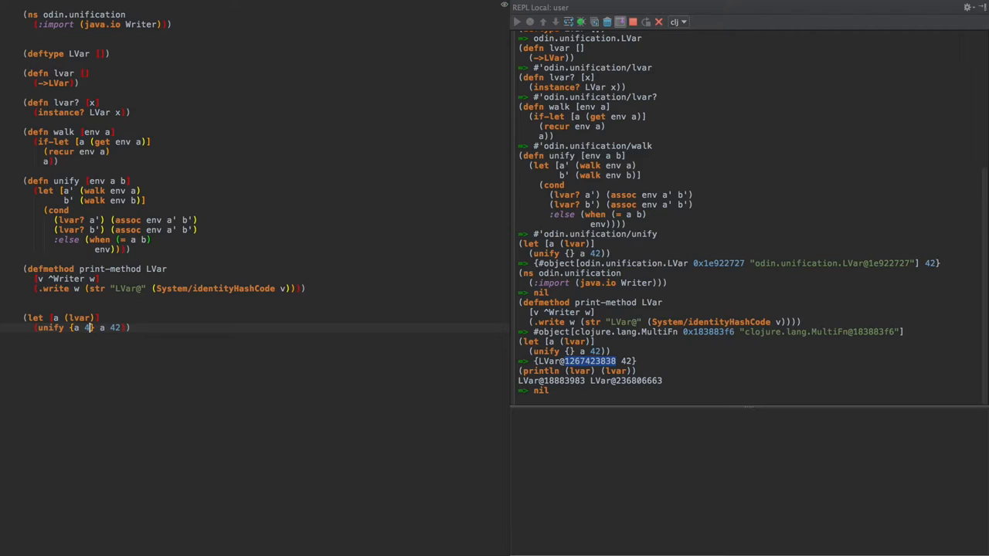
type("1")
key("ctrl+Return")
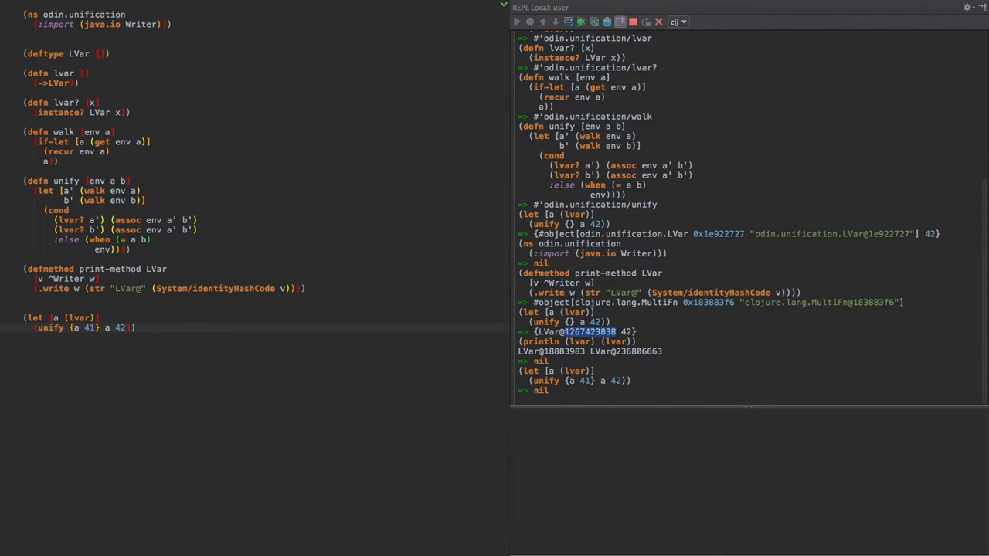
Change the compared value from 42 to 41 and evaluate again, still getting nil.
key("Left")
key("Left")
key("Left")
key("Right")
key("Right")
key("Right")
key("Right")
key("Right")
key("Left")
key("Left")
key("Left")
key("Left")
key("Left")
key("Right")
key("Right")
key("Right")
key("Right")
key("Right")
key("Right")
key("Delete")
key("Delete")
type("41")
key("ctrl+Return")
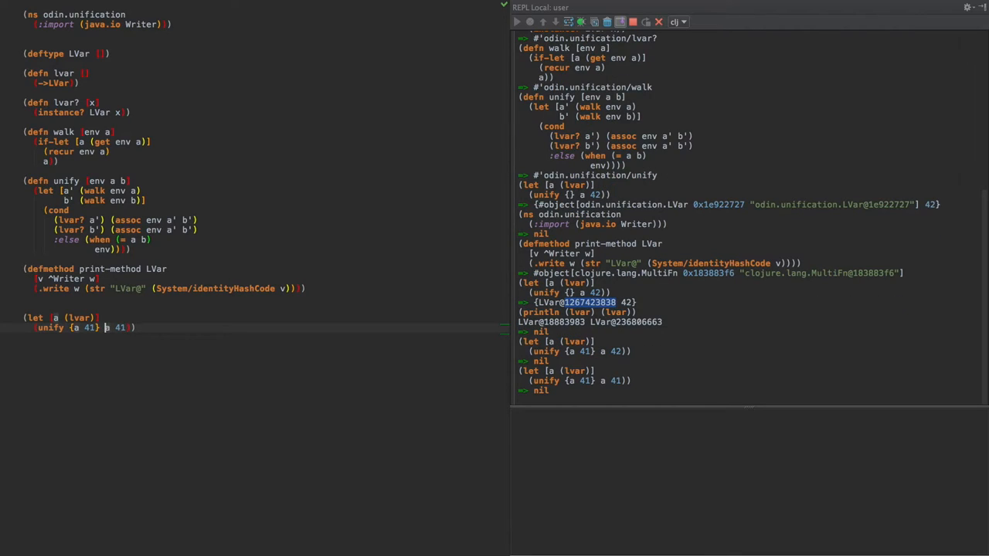
key("Left")
key("Left")
key("Left")
Change unify's :else comparison from (= a b) to (= a' b') and reload unify.
left_click(136, 241)
type("'")
key("Right")
key("Right")
type("'")
key("Up")
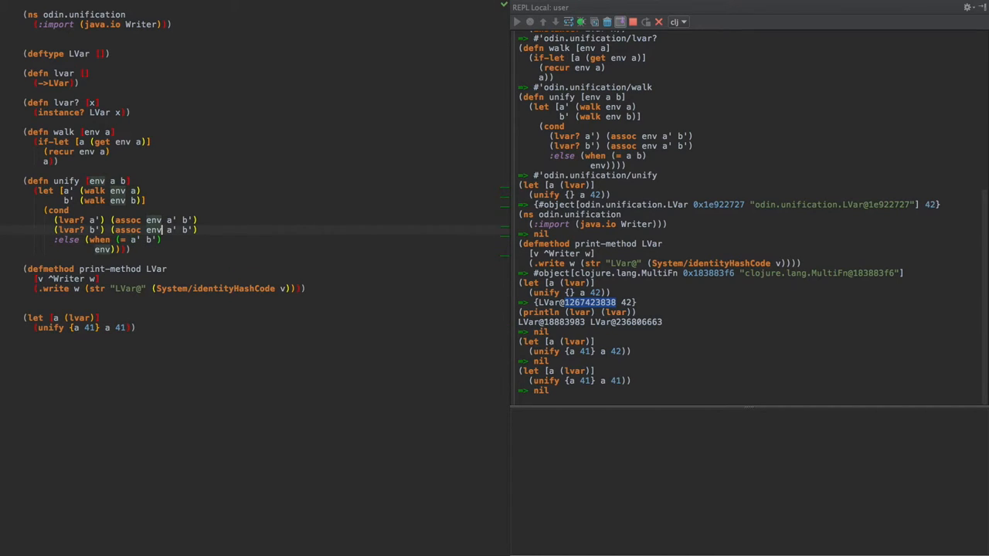
key("ctrl+Return")
key("Down")
key("Down")
key("Down")
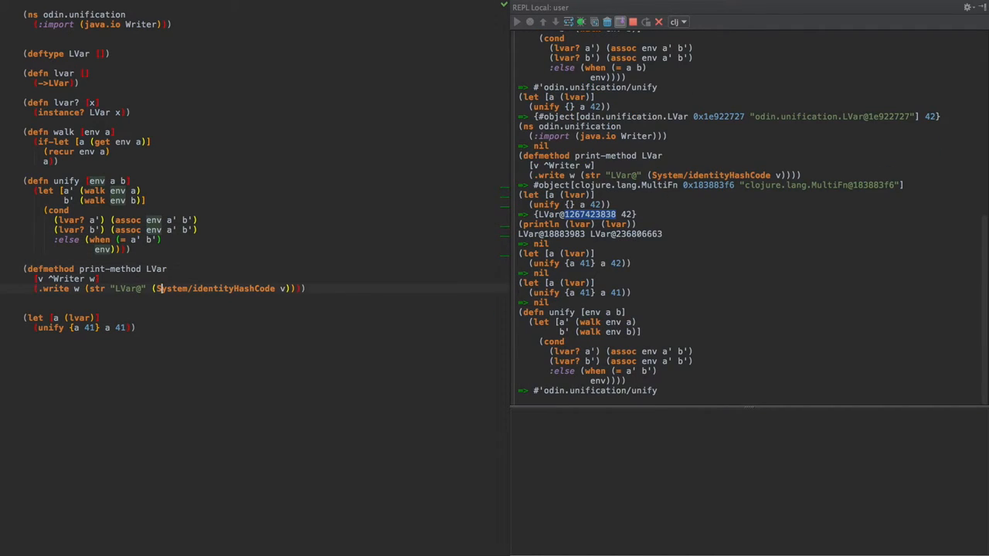
key("End")
key("Left")
key("ctrl+Return")
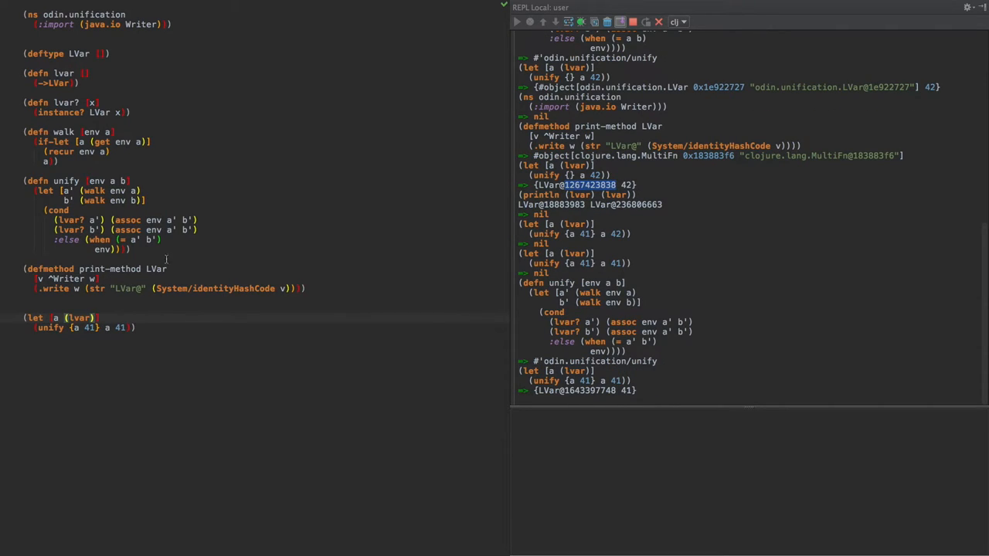
left_click(150, 200)
Review the cond clauses of unify, stepping through the fallback comparison and lvar? b' clause.
left_click(123, 240)
key("Right")
key("Right")
key("Right")
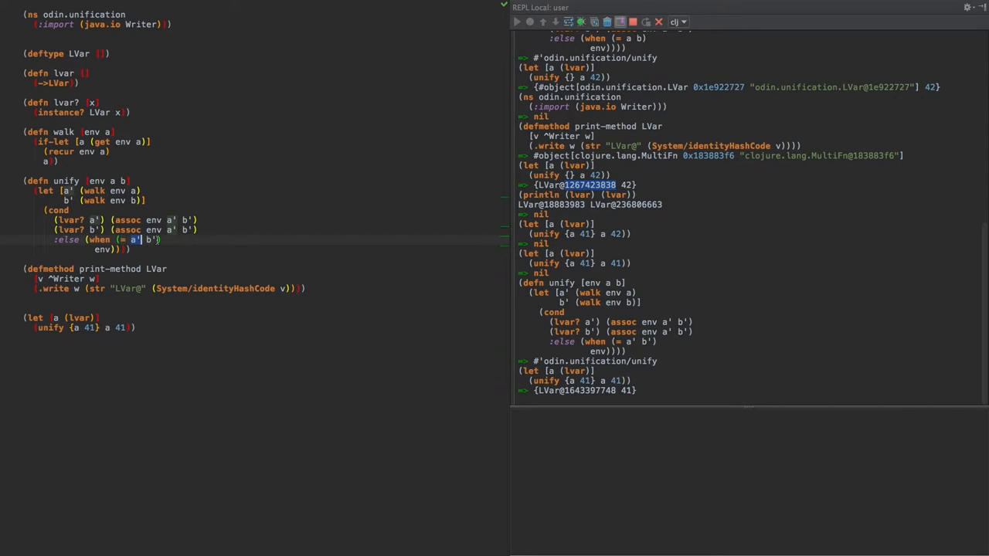
key("Right")
key("Right")
key("Right")
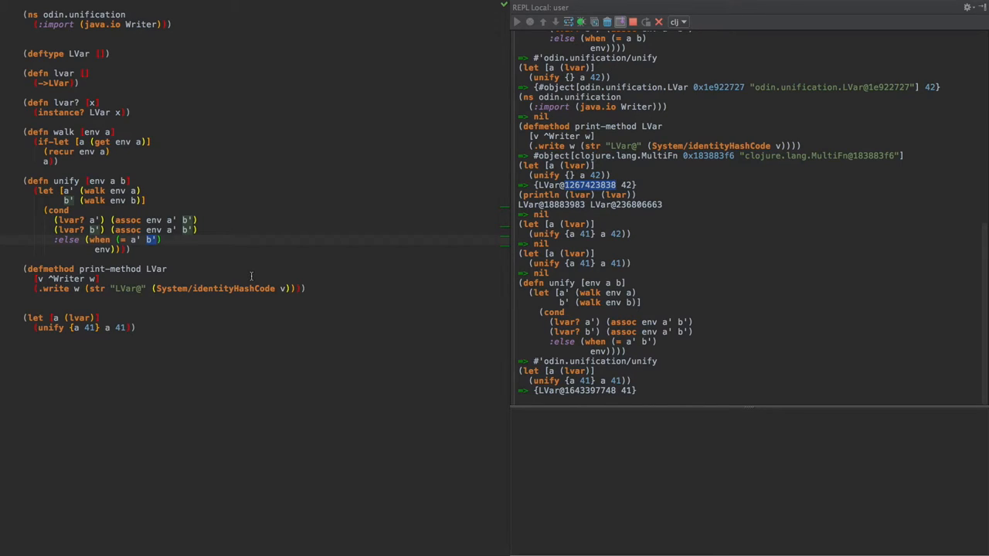
left_click(121, 239)
left_click(144, 232)
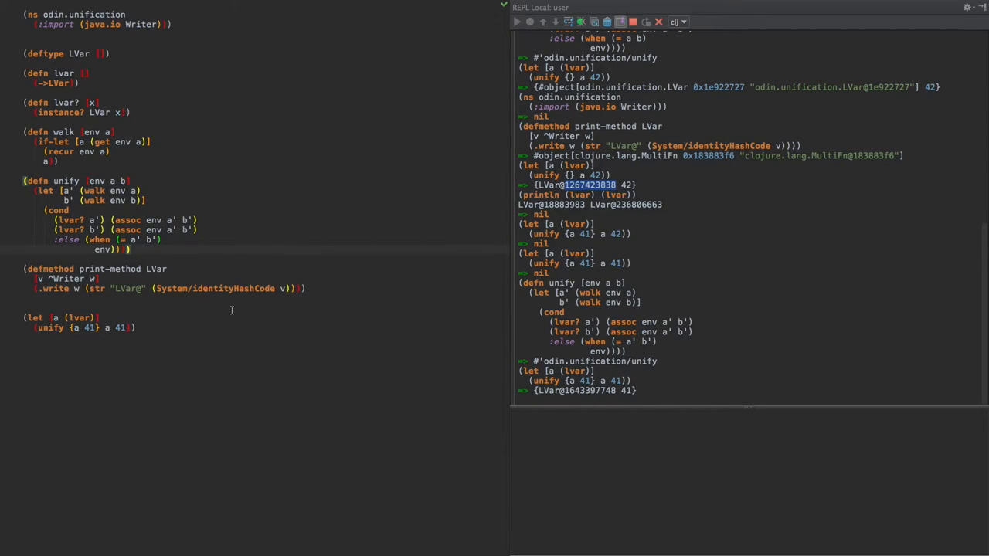
left_click(337, 288)
Insert blank lines above the unify definition for a new top-level form.
left_click(23, 176)
key("Return")
key("Return")
type("(defmulti -")
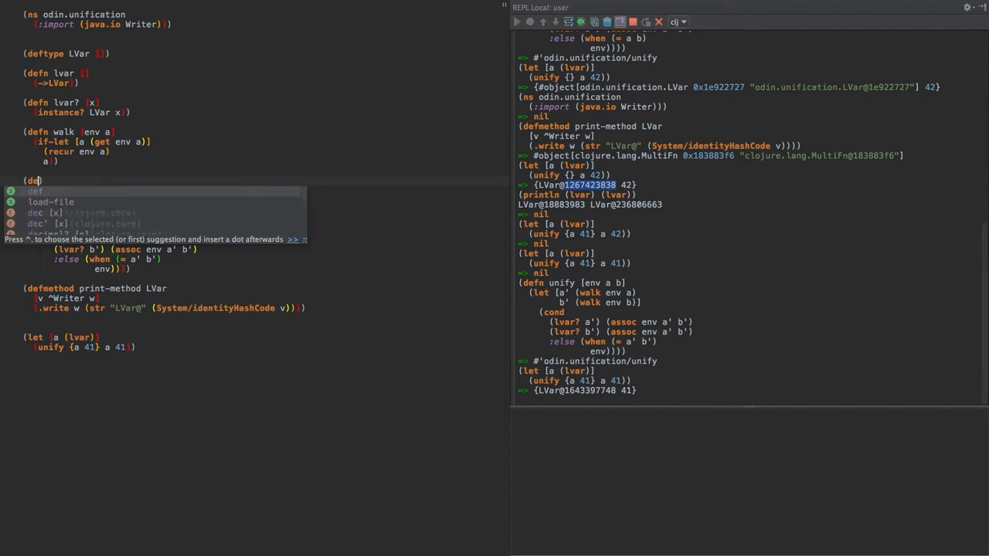
type("unify ")
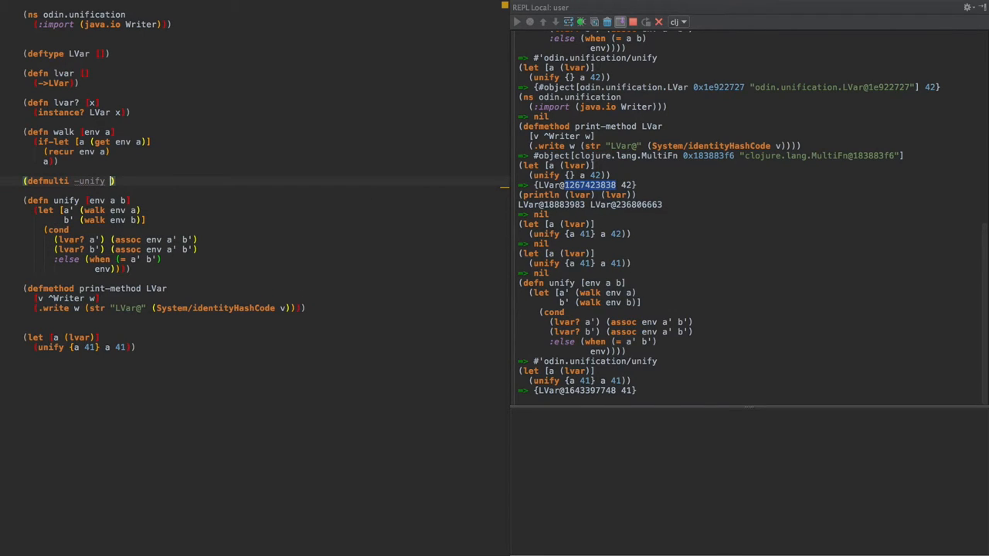
type("[")
Define (defmulti -unify (fn [env a b] [(type a) (type b)])) and evaluate it in the REPL.
key("BackSpace")
type("(fn [env a ")
type("b")
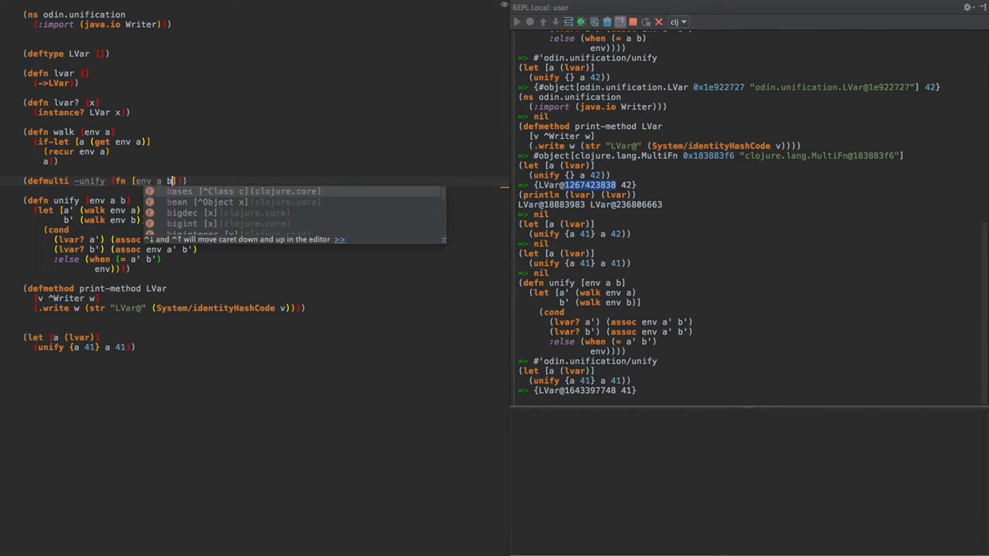
key("End")
key("Return")
type("[")
type("(type a")
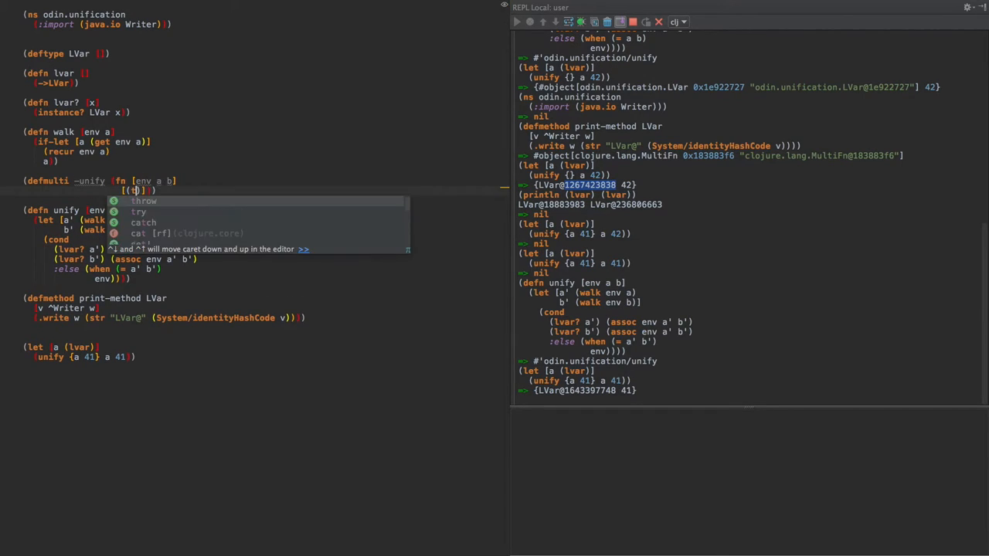
key("Right")
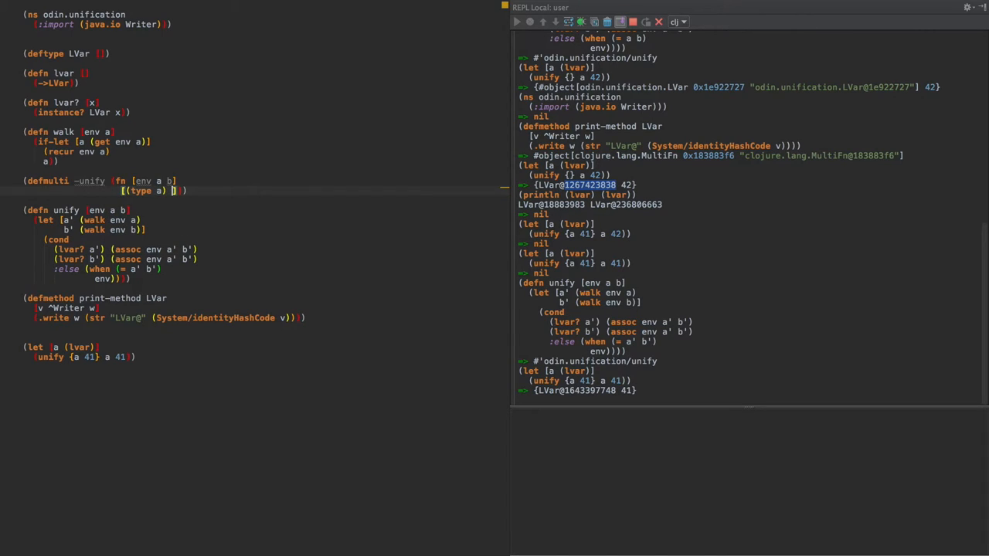
type("(type b")
key("Escape")
key("End")
key("ctrl+Return")
Start a (defmethod -unify) form below and move to comment out the old unify definition.
key("Down")
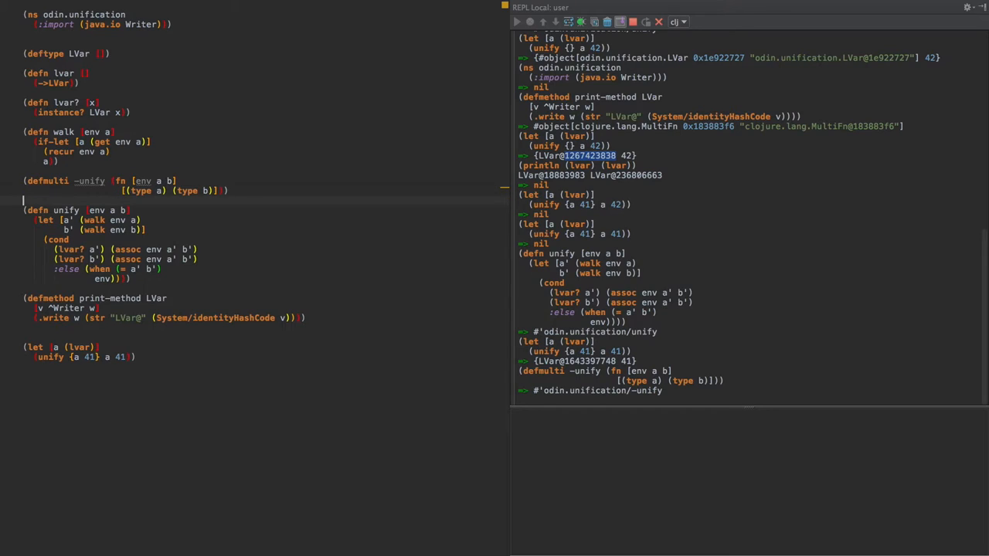
key("Return")
key("Return")
key("Up")
type("(defmethod")
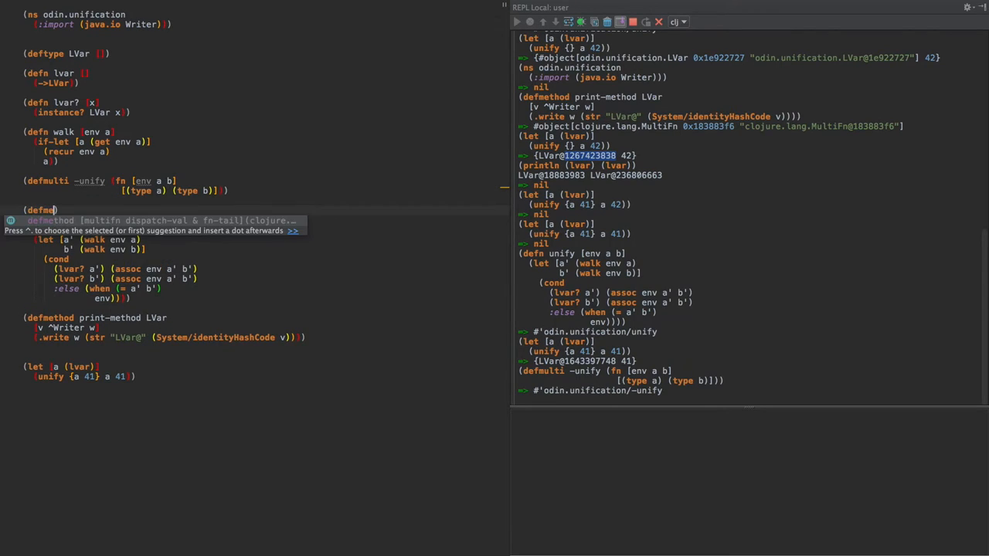
type(" -un")
key("Tab")
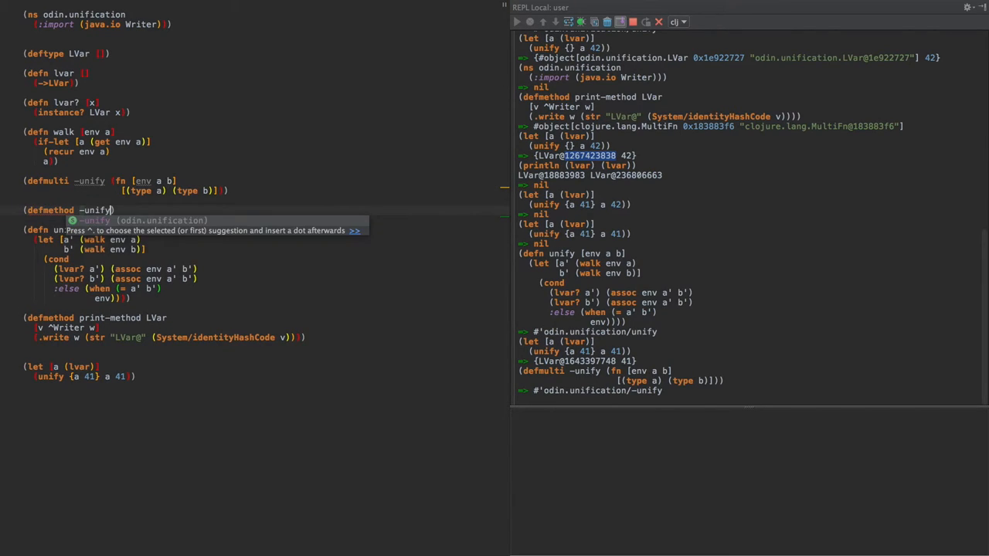
key("Escape")
key("Down")
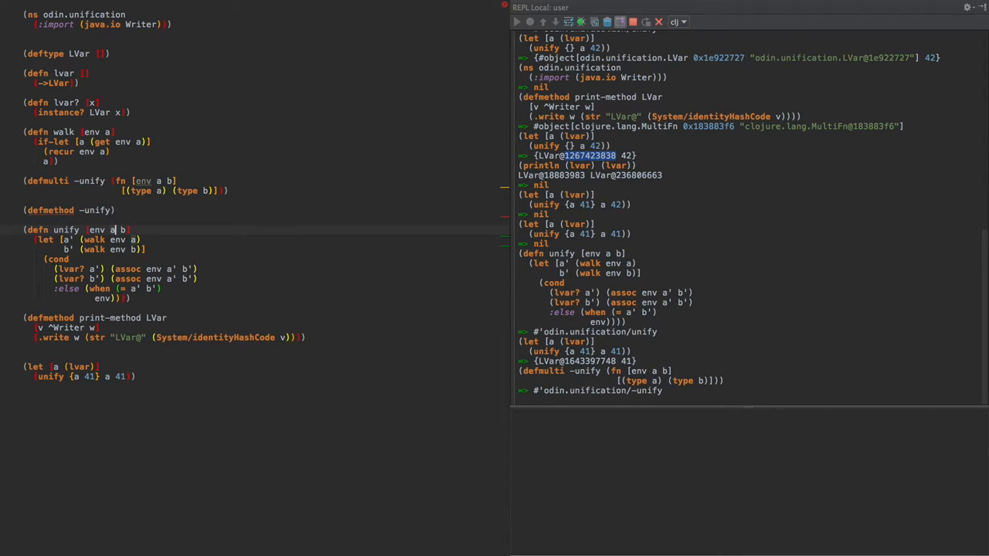
key("Home")
type("#_")
Leave blank lines above the commented-out old unify definition for new code.
key("Escape")
key("Home")
key("Return")
key("Return")
key("Up")
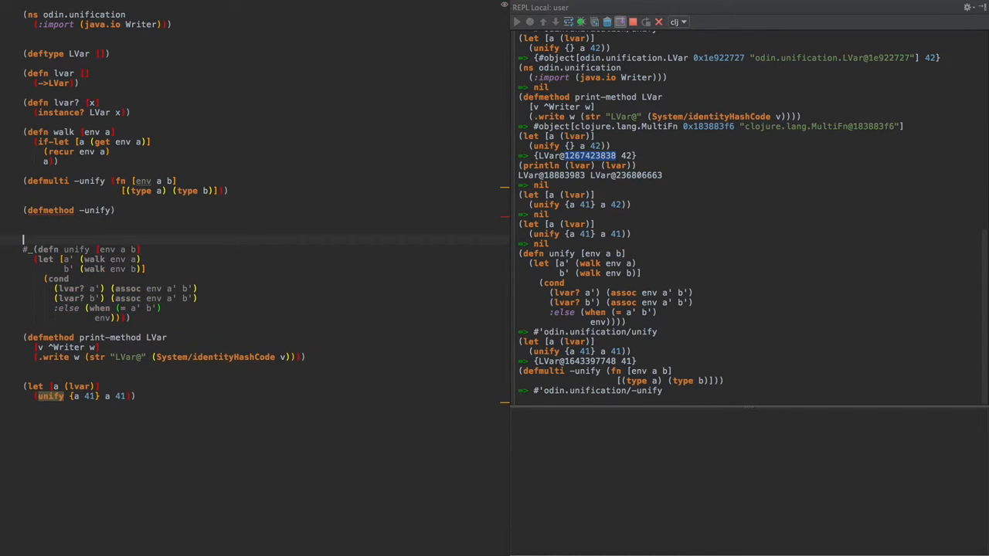
key("Return")
Review the old unify bindings, stepping through the walk calls for b' and a' onto env.
key("Down")
key("Down")
key("Down")
key("Right")
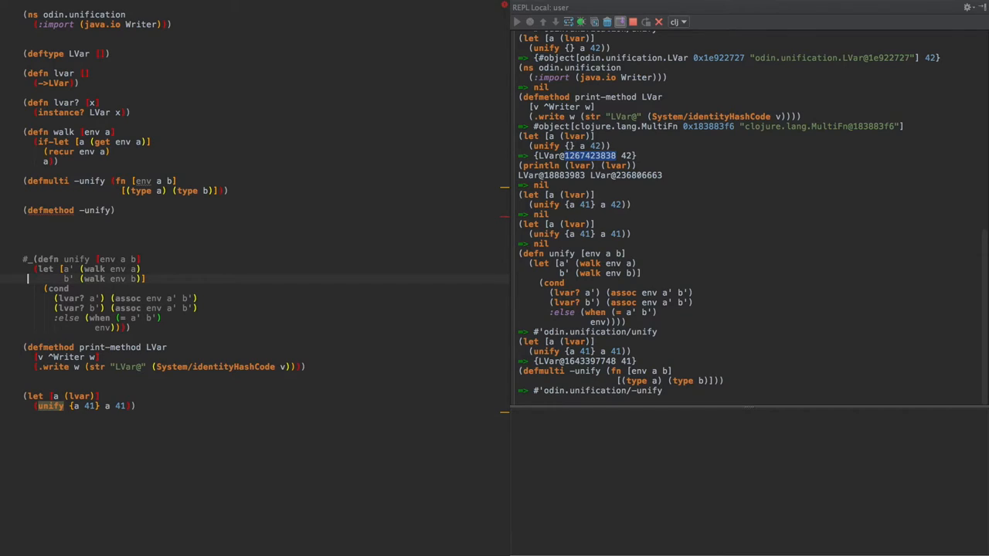
key("ctrl+Right")
key("ctrl+Right")
key("ctrl+Right")
key("ctrl+Right")
key("Right")
key("Right")
key("Up")
key("ctrl+Right")
key("Right")
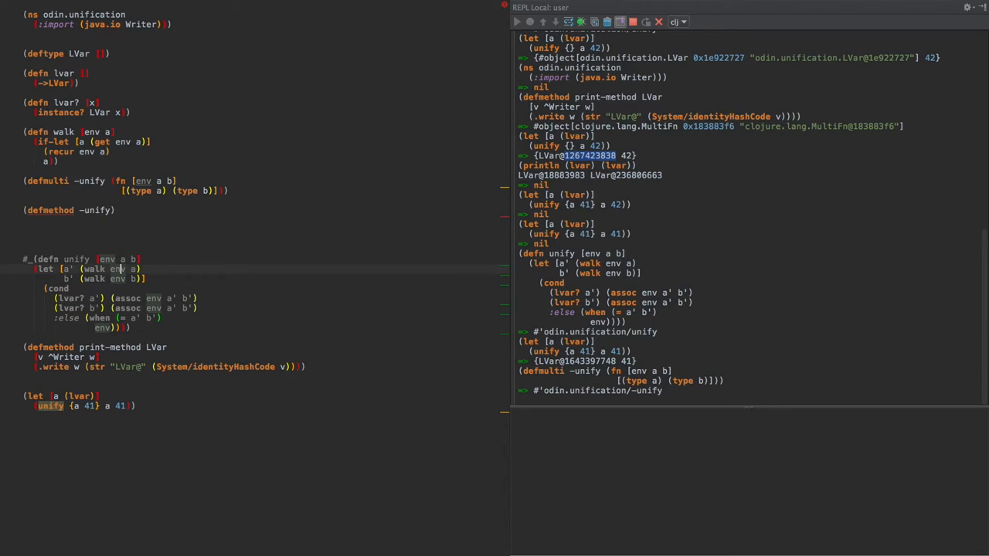
Inspect the test unify call's {a 41} map and second 41, then return to the defmethod -unify form.
left_click(107, 405)
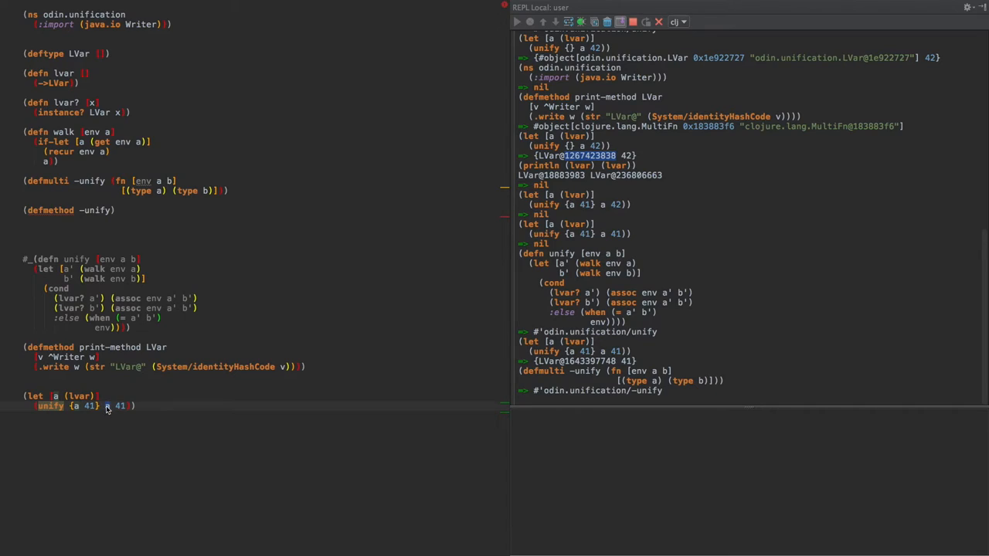
left_click(69, 405)
key("Right")
key("Right")
key("Right")
key("shift+Left")
key("shift+Left")
left_click(75, 405)
left_click_drag(74, 405, 80, 405)
double_click(121, 405)
left_click(112, 210)
type("(")
Write a new unify that calls -unify with (walk env a) and (walk env b) and evaluate it.
key("BackSpace")
key("End")
key("Return")
key("Return")
type("(defn ")
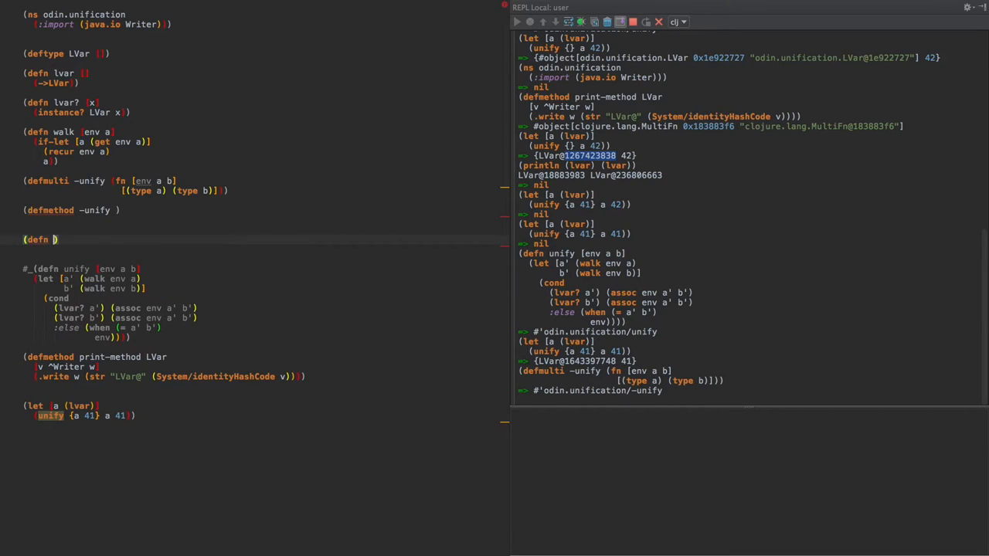
type("unify [env ")
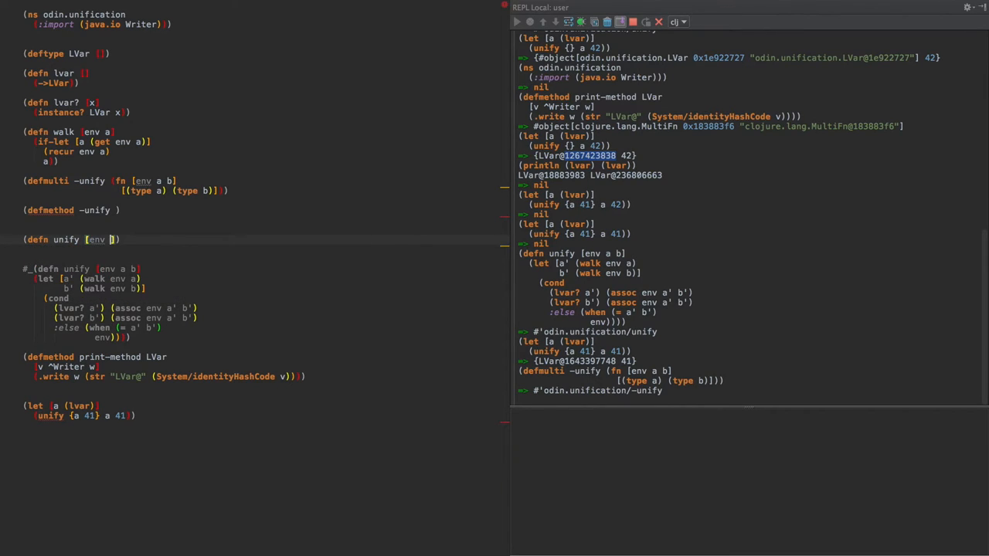
type("a b")
key("End")
key("Return")
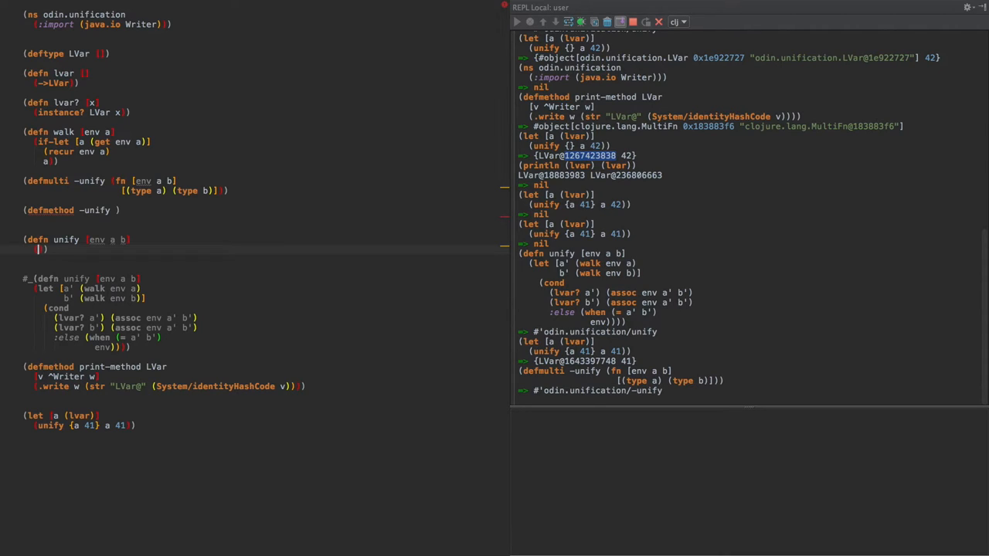
type("-unify ")
type("env (walk a")
key("End")
type("(")
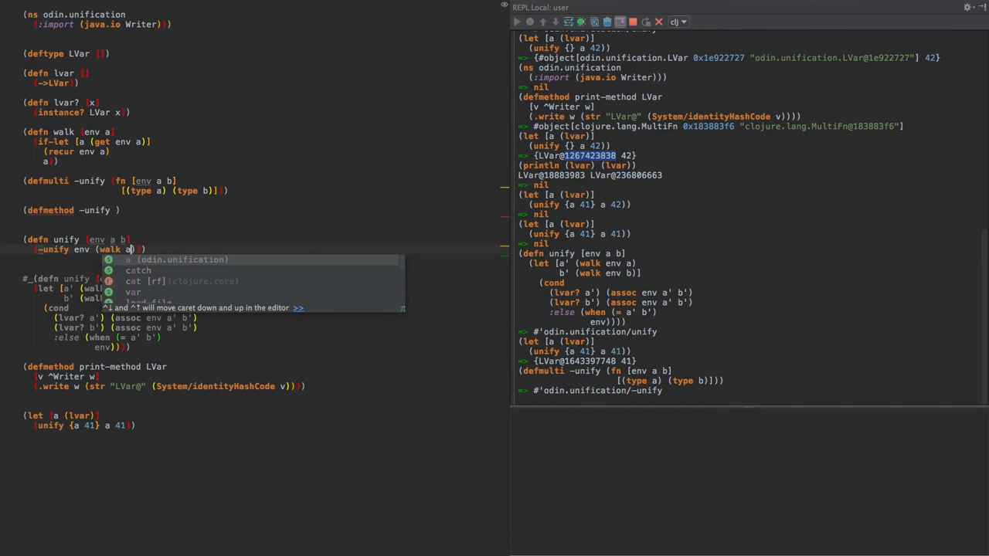
type("walk b")
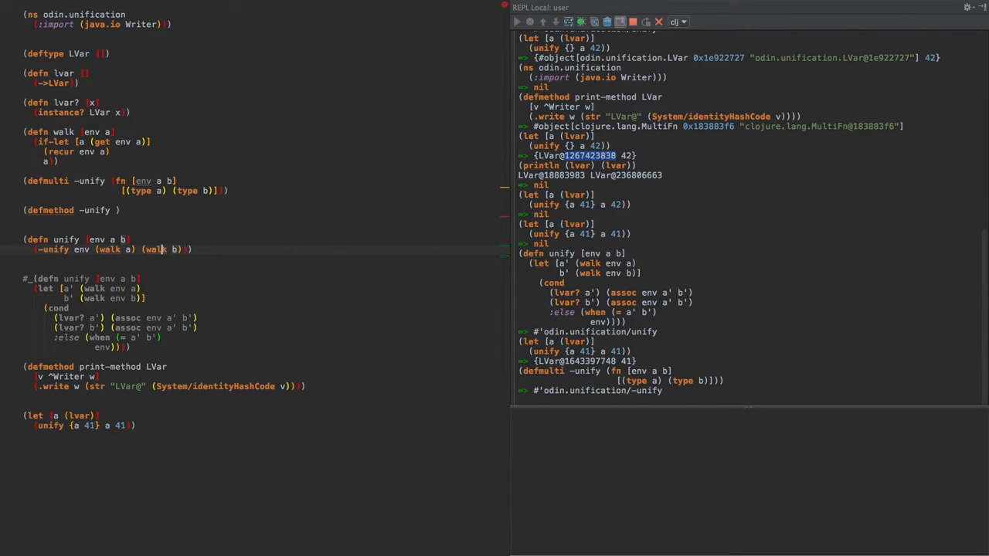
key("ctrl+Left")
key("ctrl+Left")
key("ctrl+Left")
type("e")
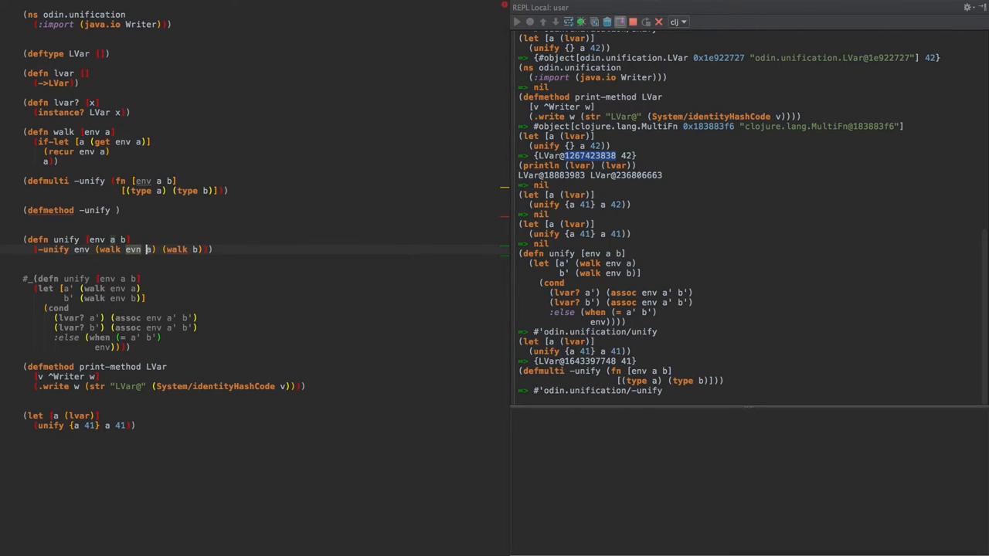
type("nv")
key("Escape")
key("ctrl+Right")
key("ctrl+Right")
type("env")
key("ctrl+shift+p")
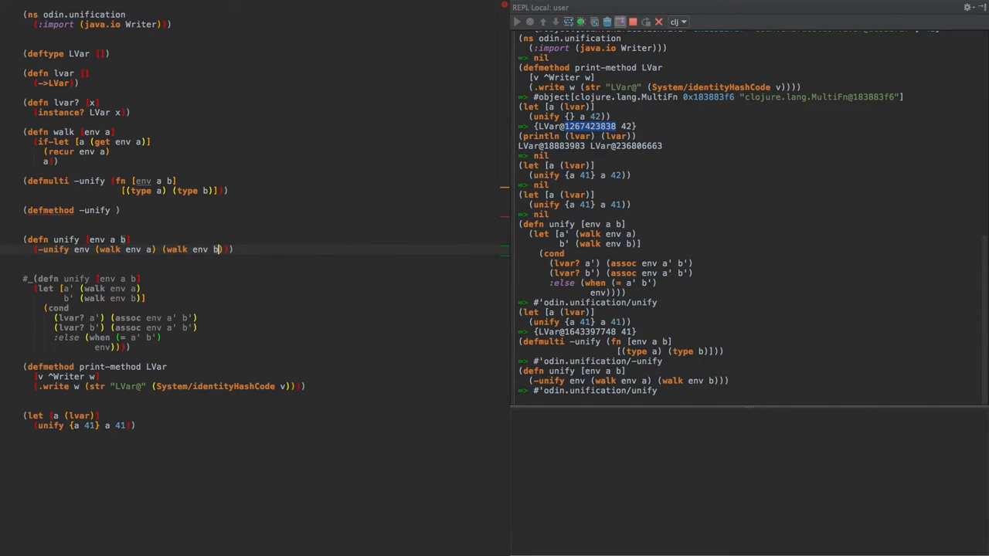
Reload the defmulti -unify form in the REPL and move to the unify test form.
key("Up")
key("Up")
key("Up")
key("Up")
key("ctrl+shift+p")
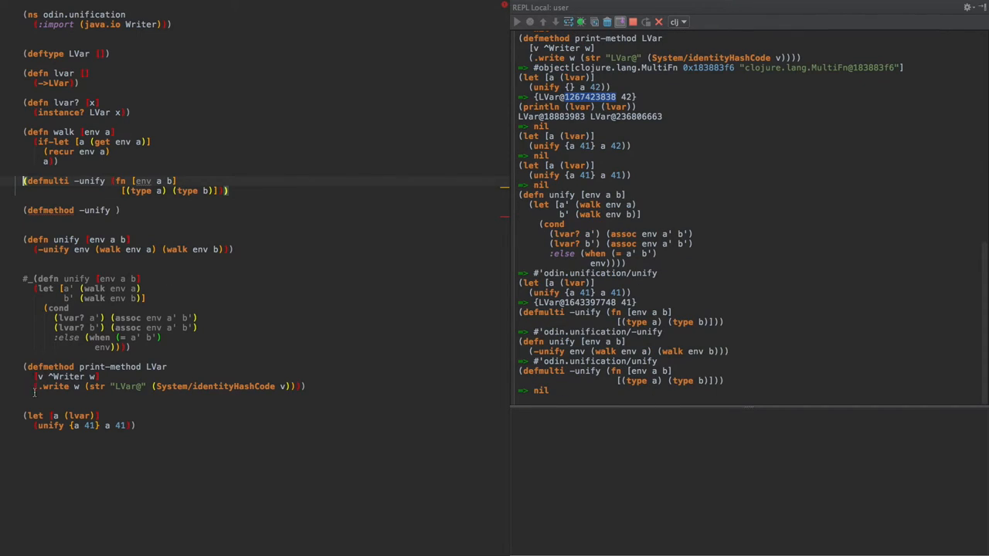
left_click(50, 408)
Evaluate the unify test, read the no-method error for two Longs, and start a line below defmulti.
key("ctrl+shift+p")
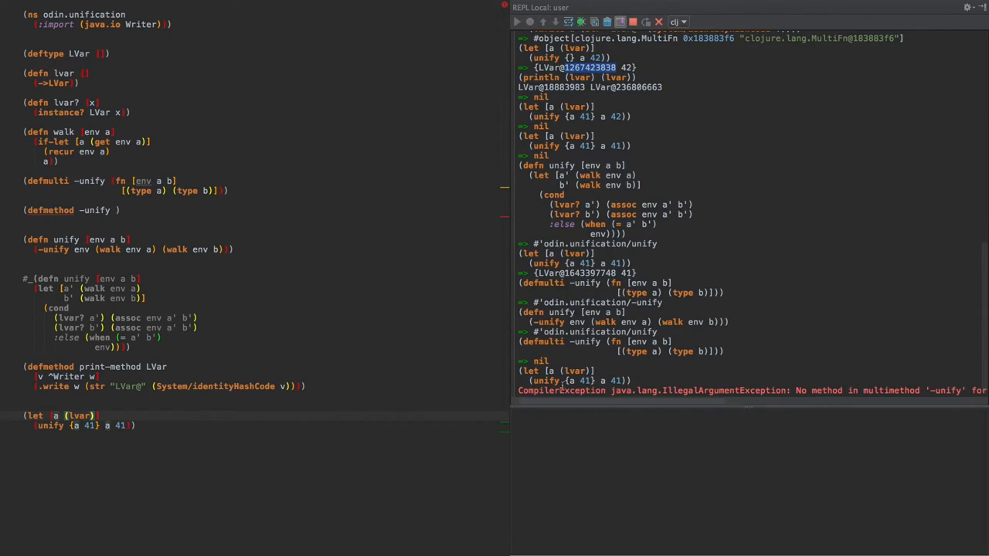
left_click_drag(533, 406, 685, 405)
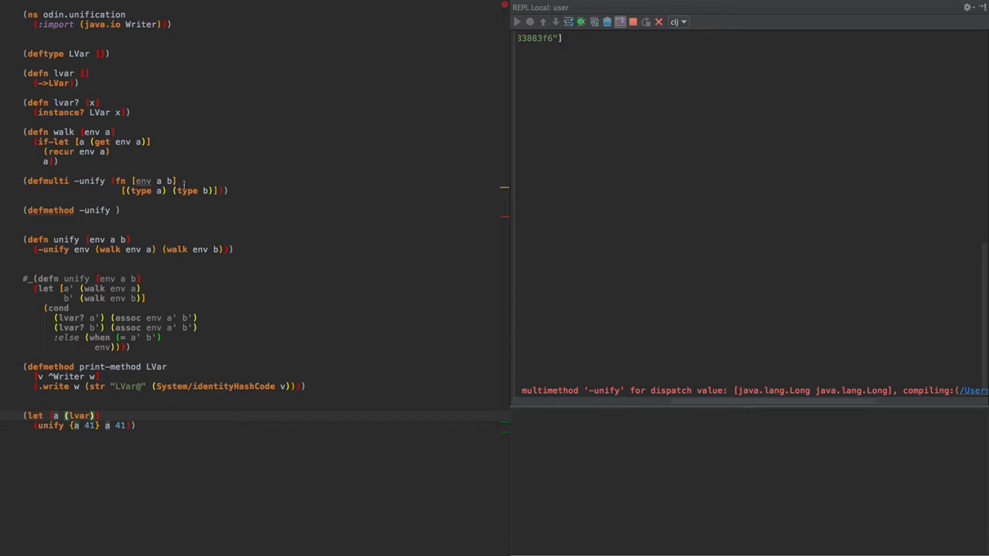
left_click(239, 191)
key("Return")
key("Return")
type("(defmet")
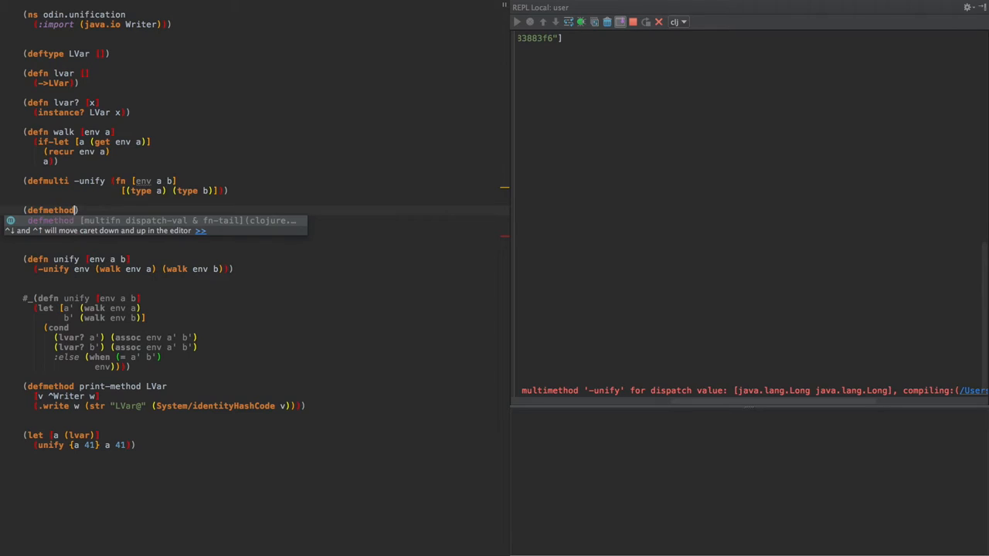
type("hod -un")
Start (defmethod -unify [Object Object] ...) with the two dispatch types completed.
key("Tab")
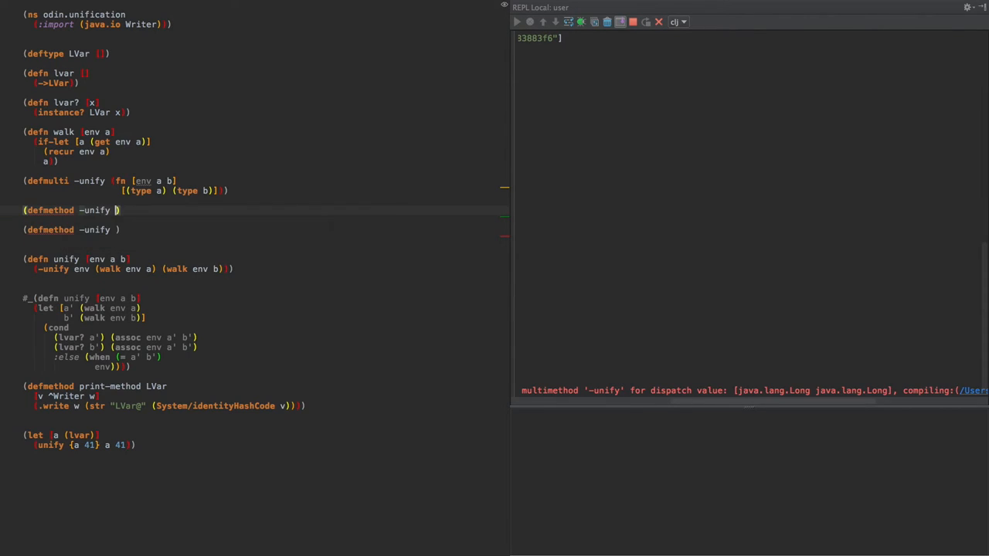
type("[Obj")
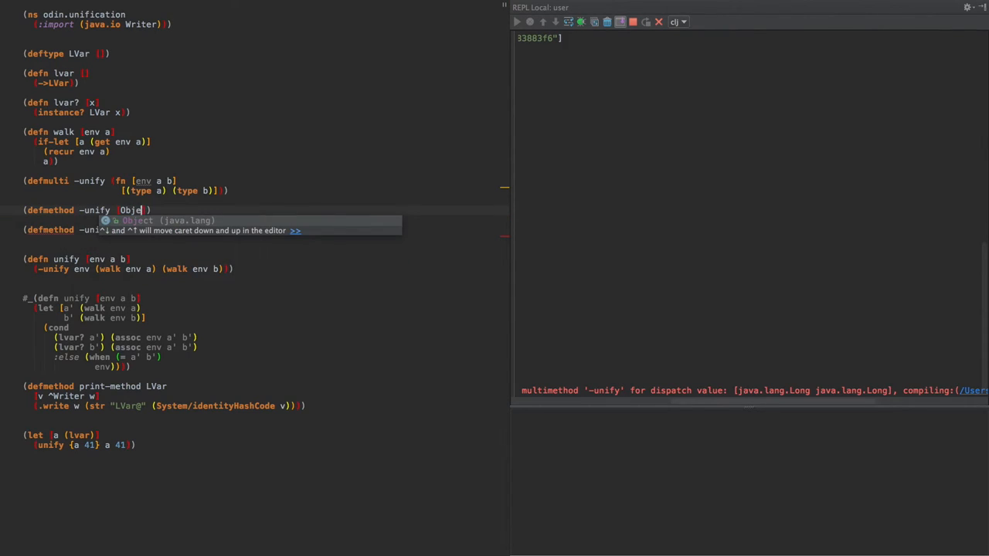
type("ect Objec")
key("Tab")
type("]")
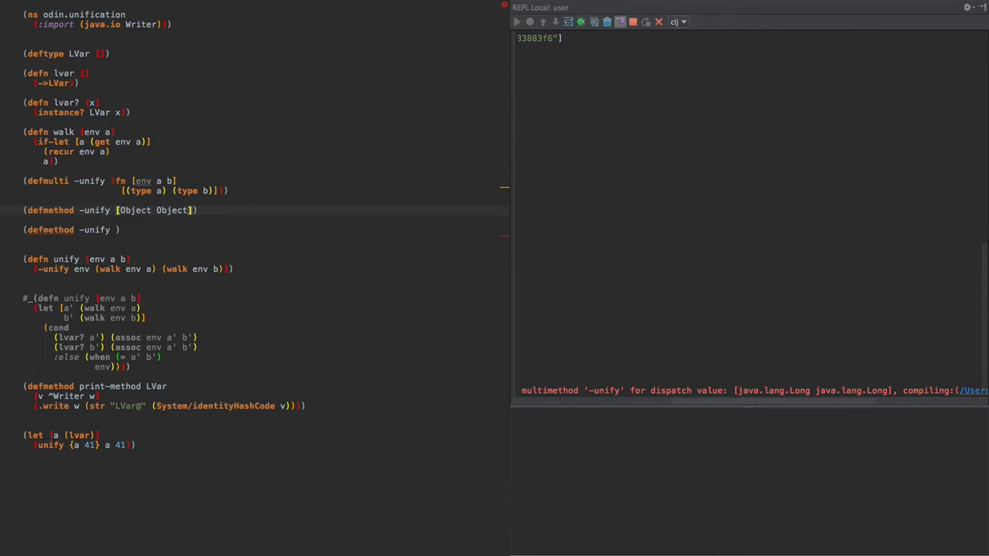
key("ctrl+w")
left_click(122, 210)
type("[")
key("Return")
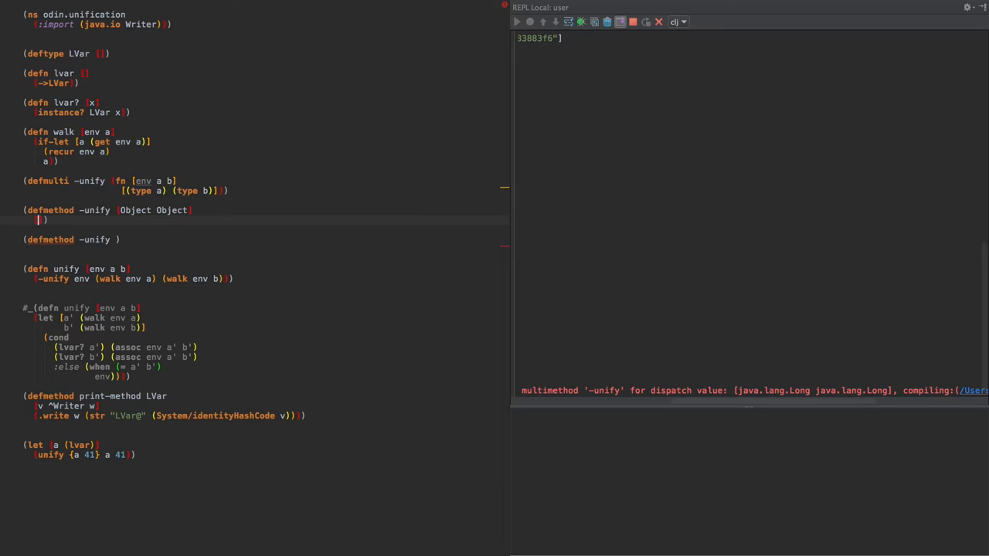
type("[env a b")
Give the method params [env a b] and body (when (= a b) env), then evaluate it in the REPL.
key("Escape")
key("Return")
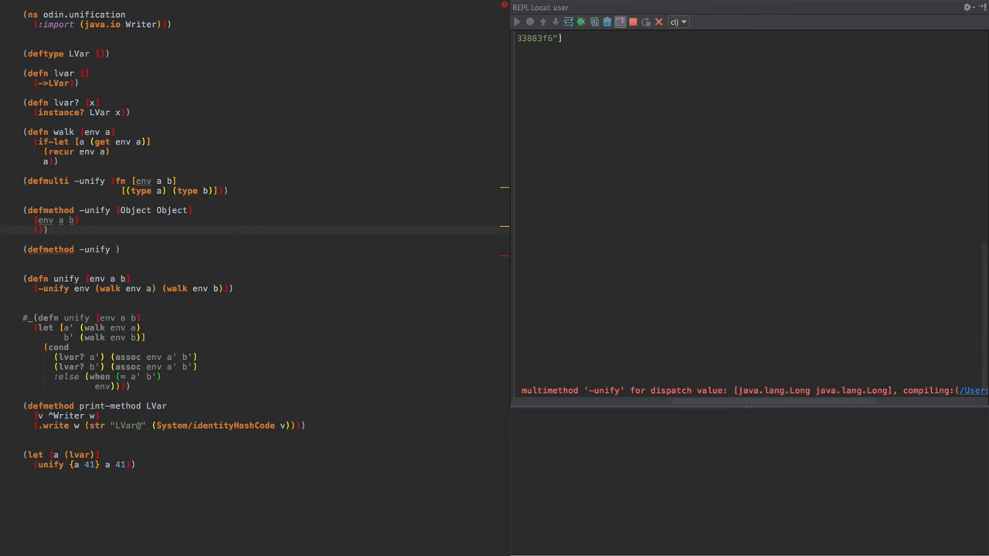
type("when (= ")
type("a b")
type("(whn")
key("BackSpace")
key("BackSpace")
type("hen")
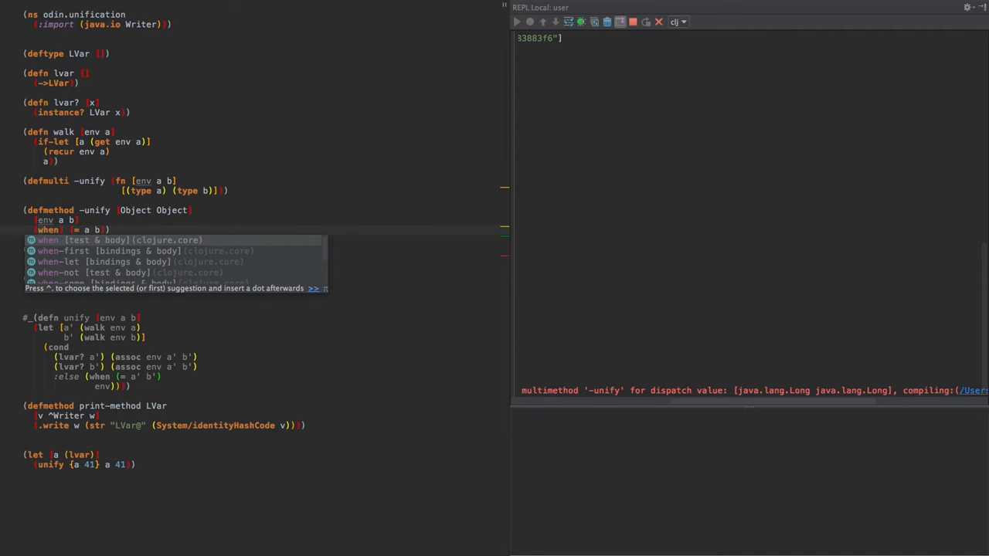
key("Escape")
key("End")
key("Return")
type("e")
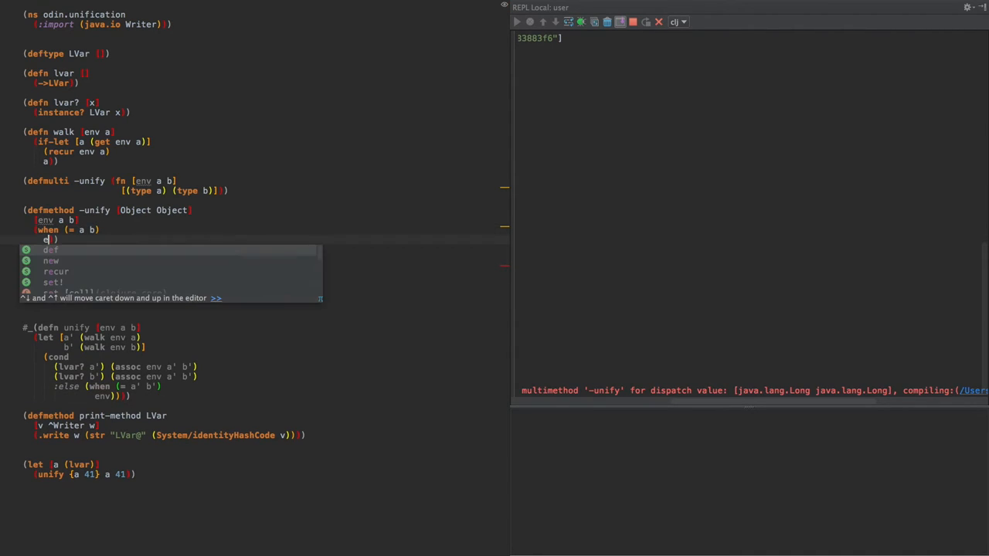
type("nv")
key("Escape")
key("ctrl+shift+p")
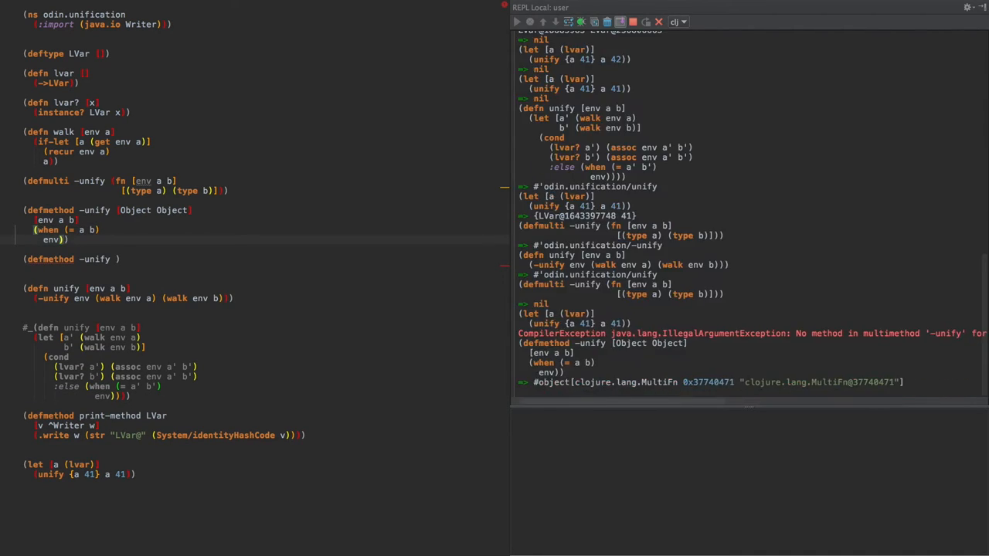
Evaluate the unify test with {a 41}, then with the environment map emptied to {}.
left_click(99, 464)
key("ctrl+shift+p")
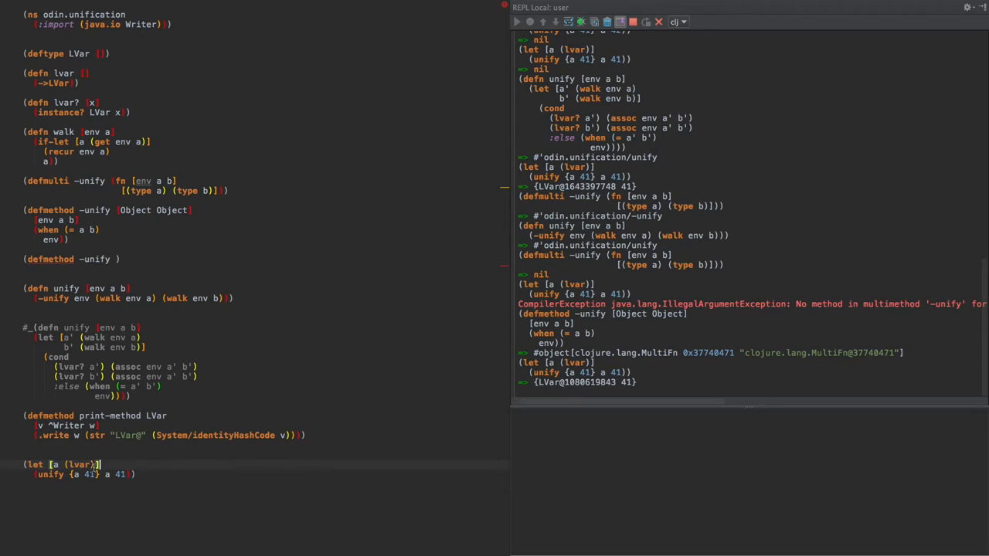
left_click(77, 475)
key("ctrl+w")
key("ctrl+shift+p")
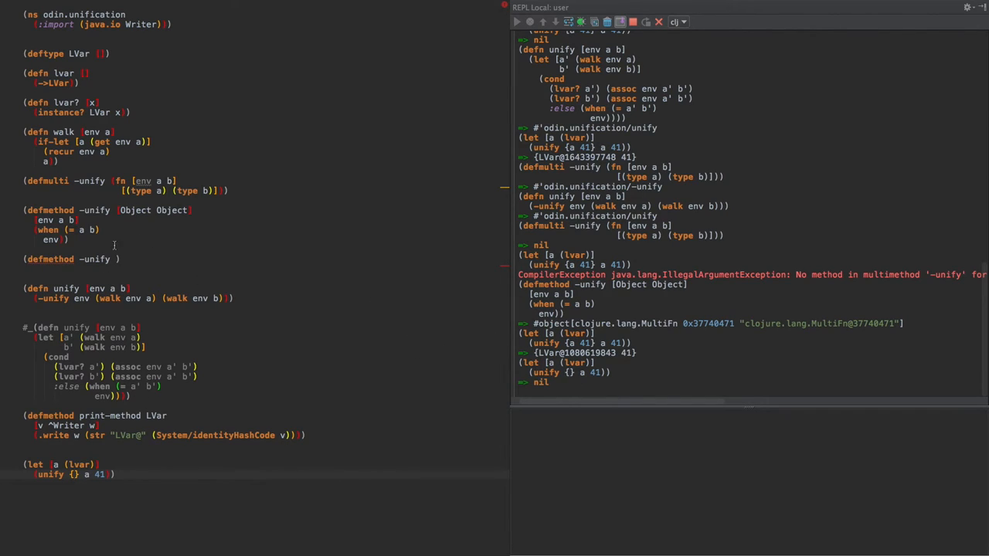
Glance at the Object dispatch and equality test, then run the empty-map test with 42 instead of 41.
left_click(137, 210)
double_click(137, 210)
left_click(80, 229)
double_click(99, 474)
type("42")
key("ctrl+Return")
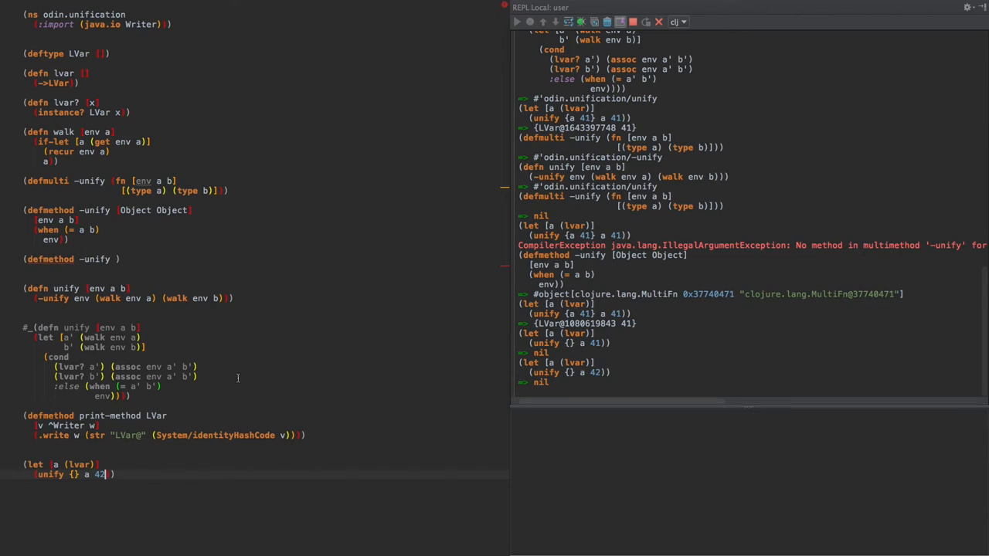
left_click(130, 240)
Write (defmethod -unify [LVar Object] [env a b] (assoc env a b)) replacing the stray line.
key("Return")
key("Return")
type("g")
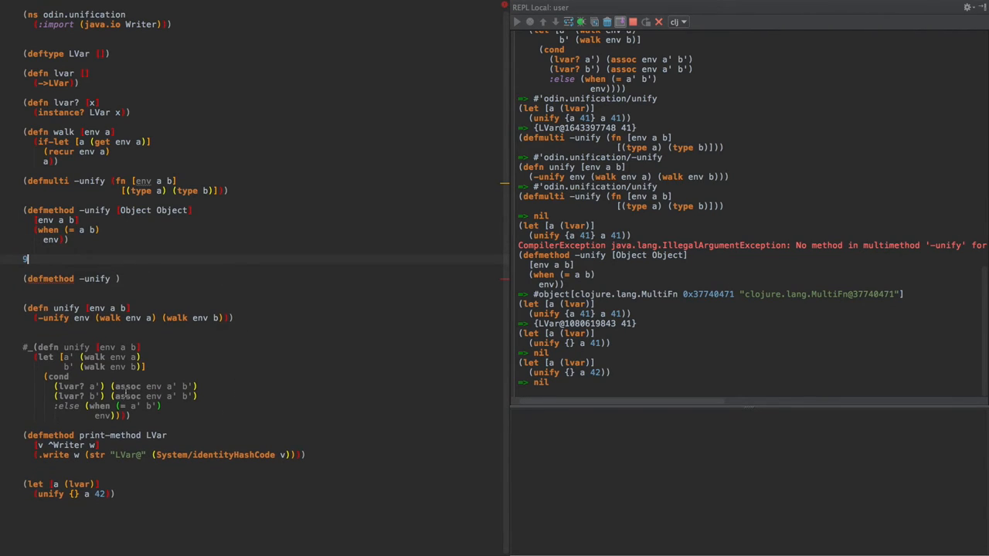
left_click(71, 386)
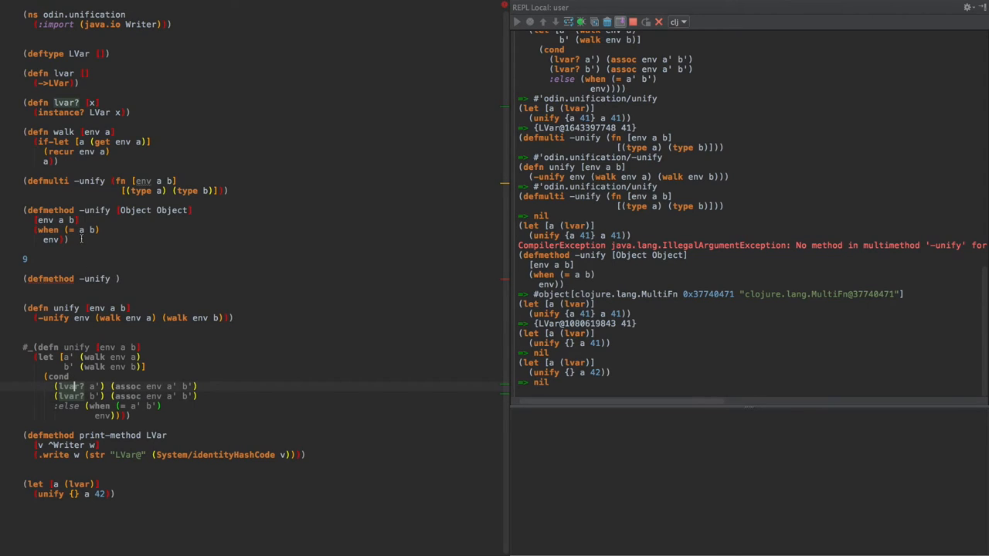
left_click(27, 259)
key("BackSpace")
type("(defmethod -unify")
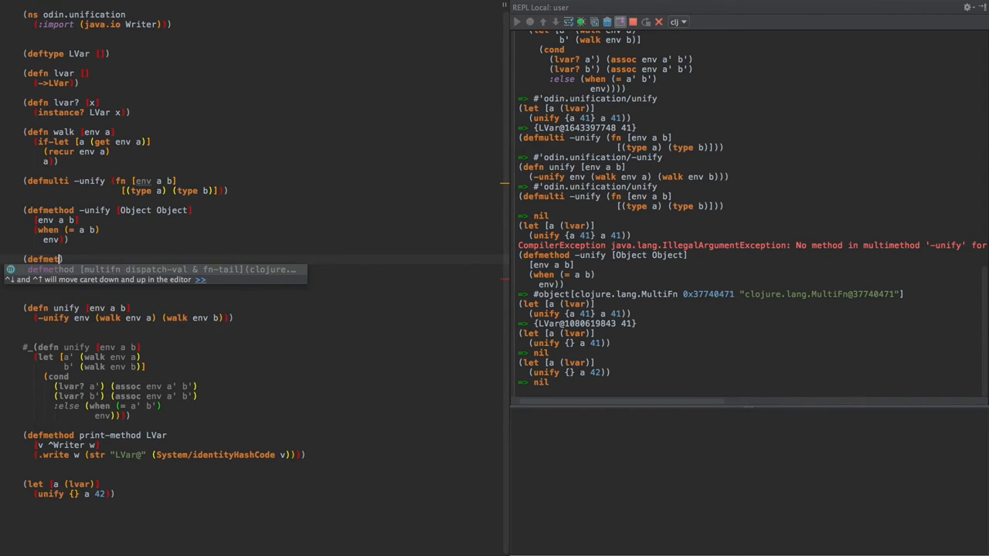
type(" [")
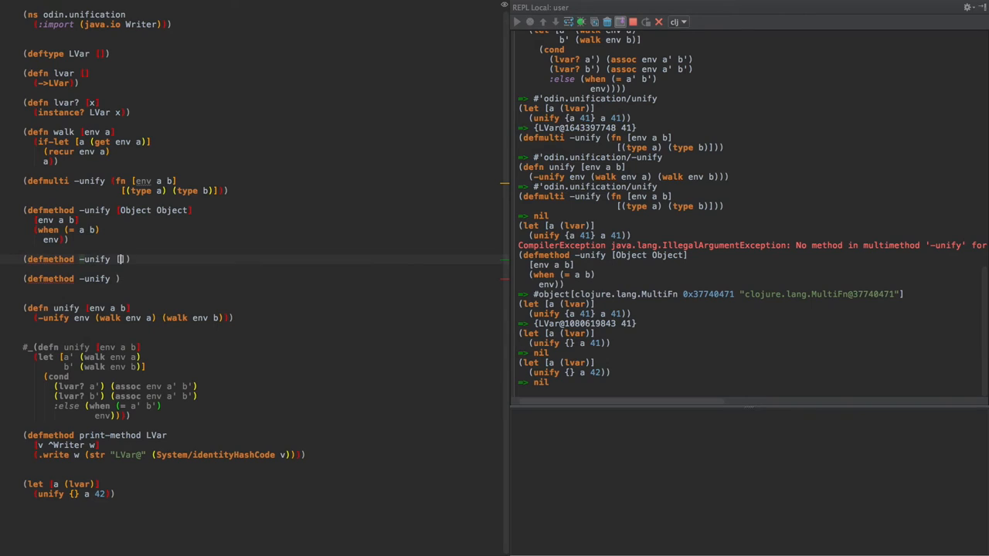
type("LVar Obje")
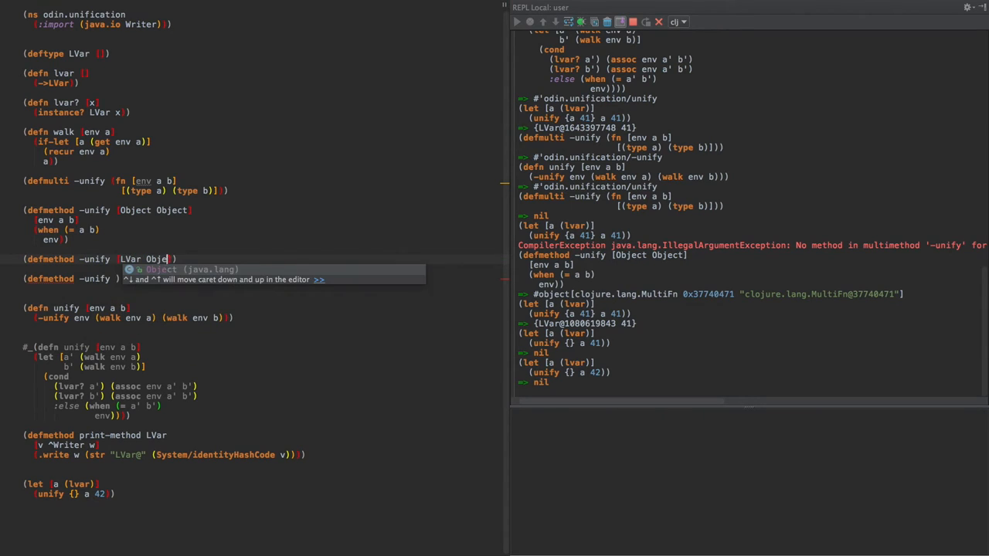
key("Tab")
key("End")
key("Return")
type("(")
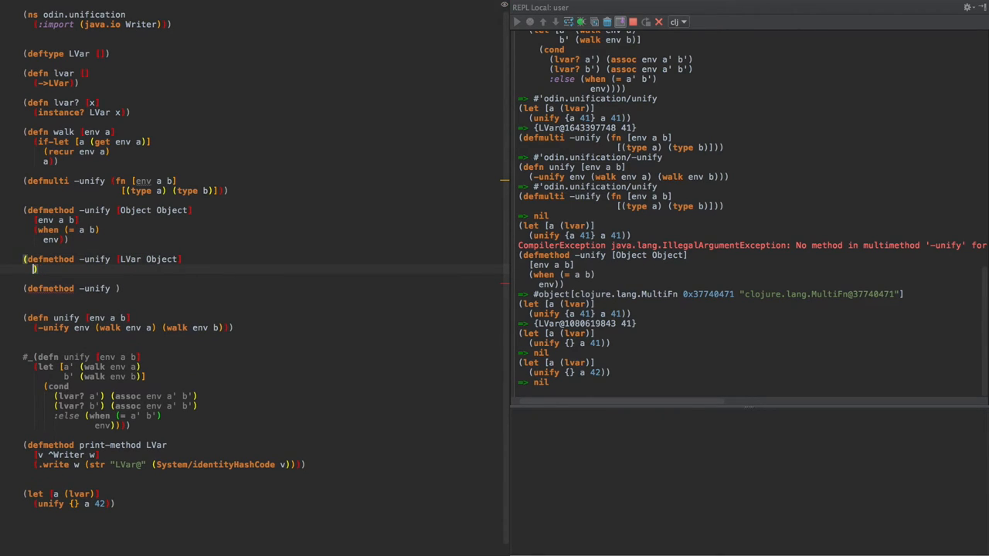
key("BackSpace")
type("[env a b")
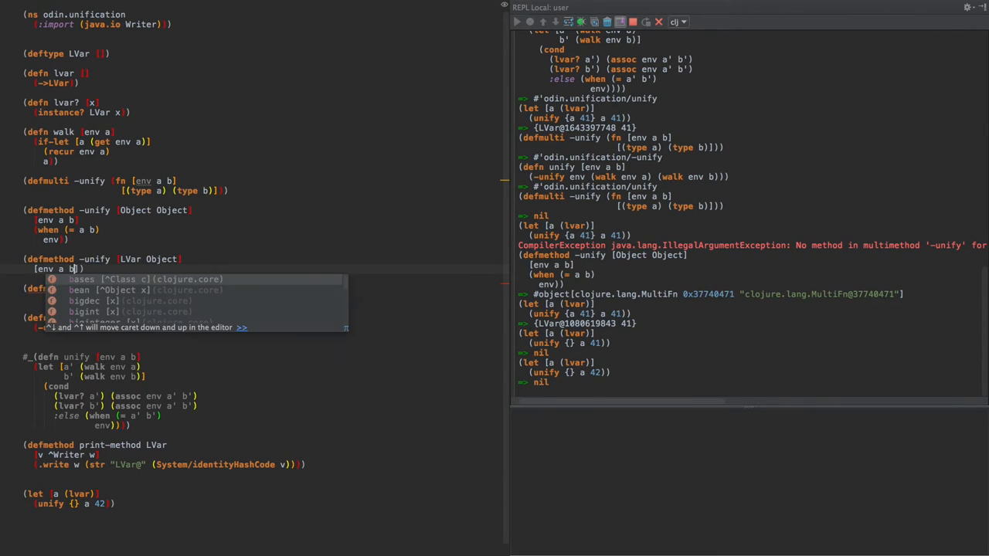
key("End")
key("Return")
type("(assoc")
type(" env")
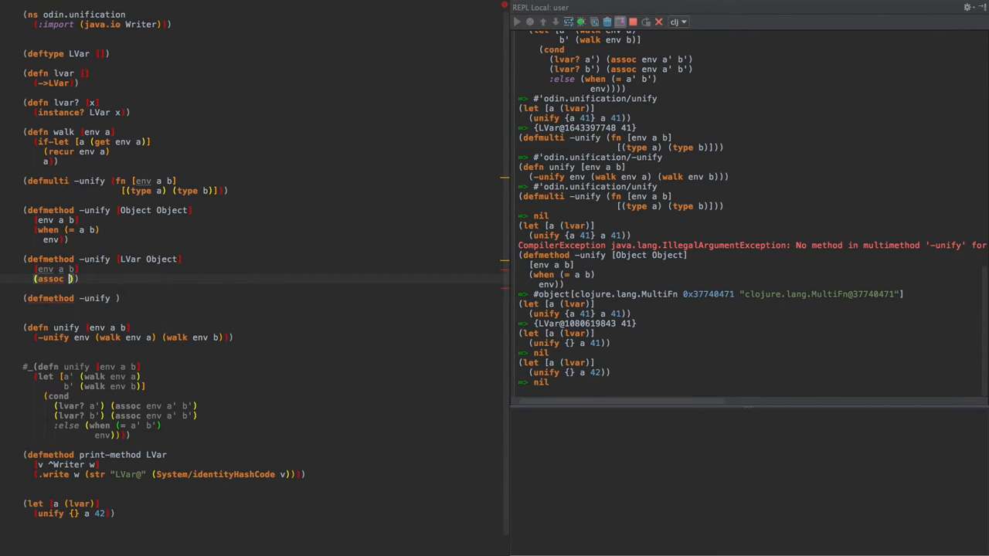
type(" a b")
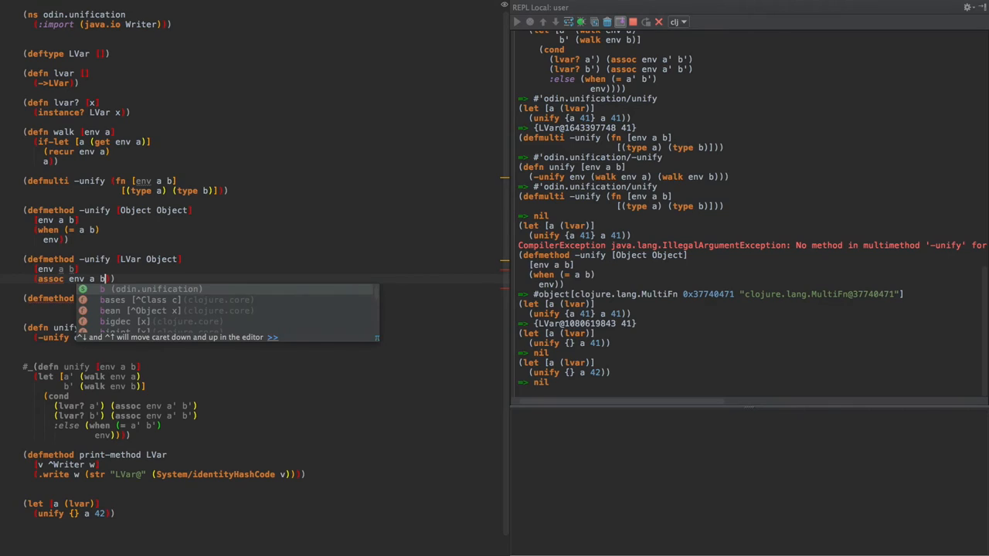
key("Escape")
key("Right")
Duplicate it as an [Object LVar] method with (assoc env b a) and send it to the REPL.
key("ctrl+shift+Up")
key("ctrl+c")
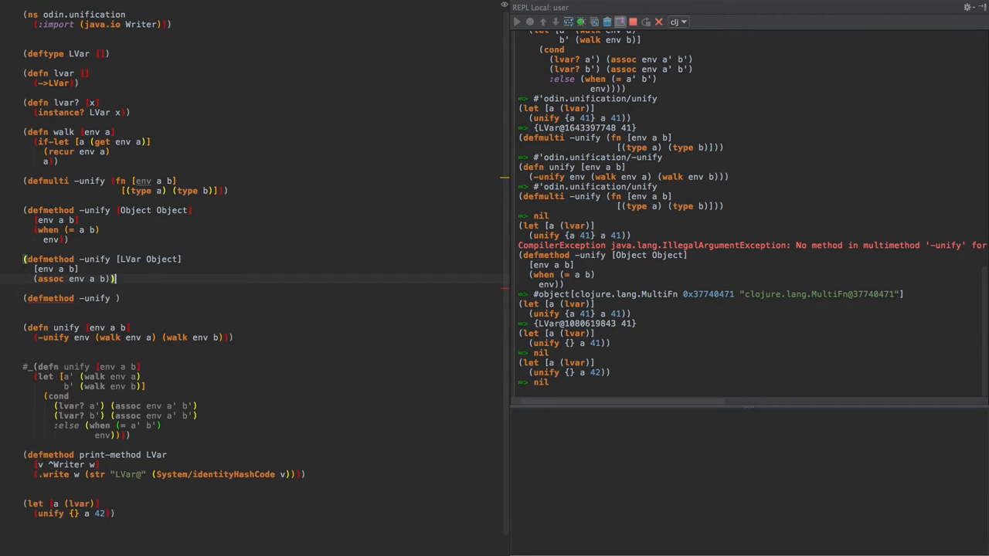
key("Right")
key("Return")
key("Return")
key("ctrl+v")
double_click(130, 298)
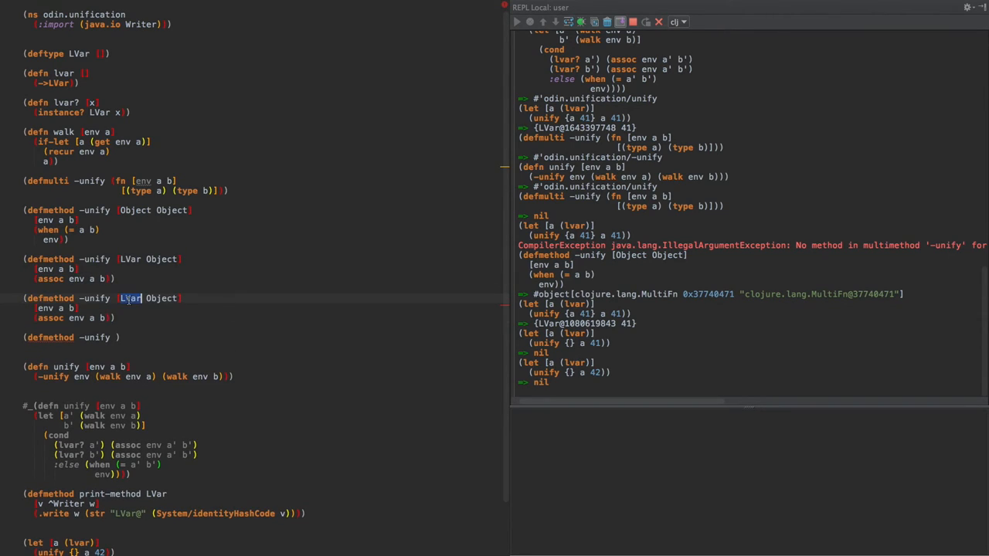
type("Object")
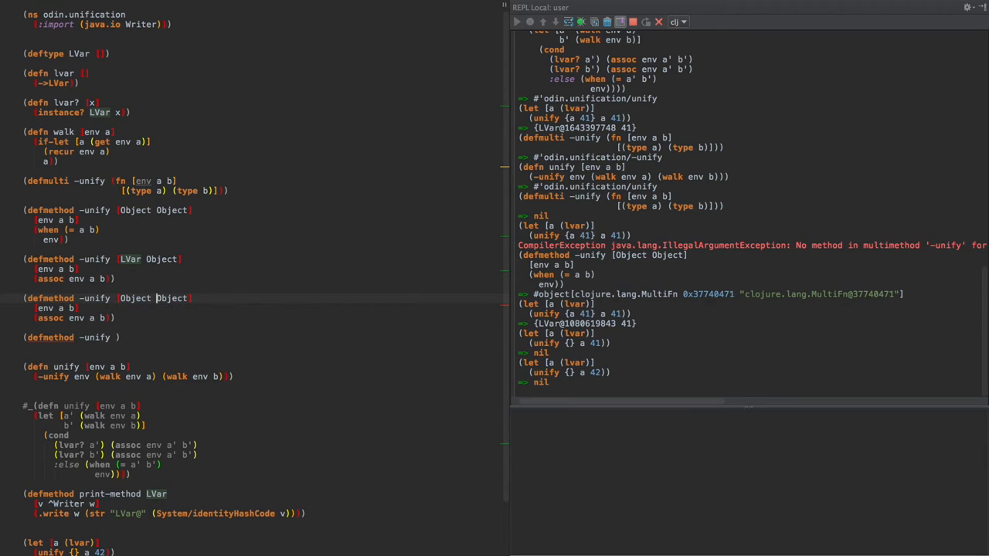
key("ctrl+Right")
key("ctrl+shift+Right")
type("LVar")
key("Escape")
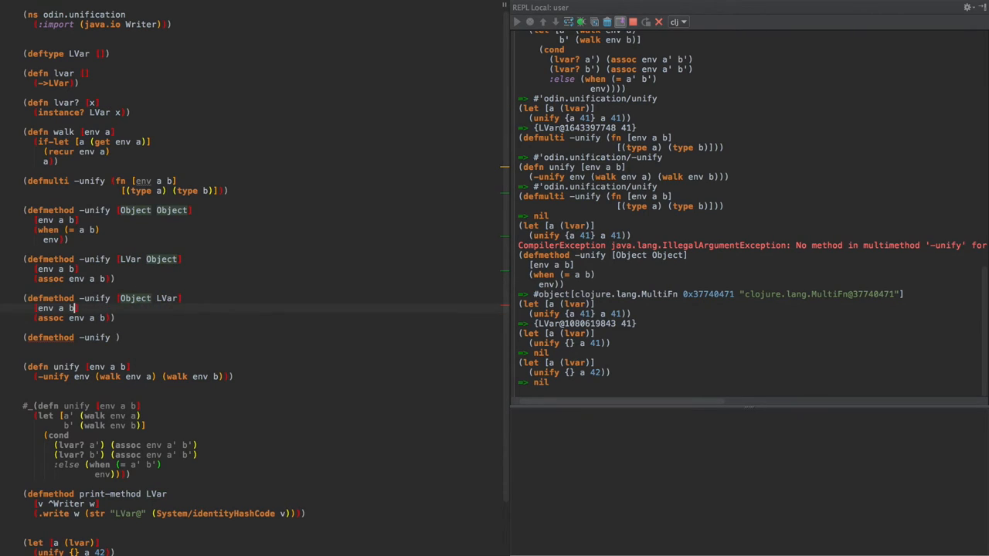
key("Down")
key("Down")
key("Right")
key("Right")
key("Delete")
key("Delete")
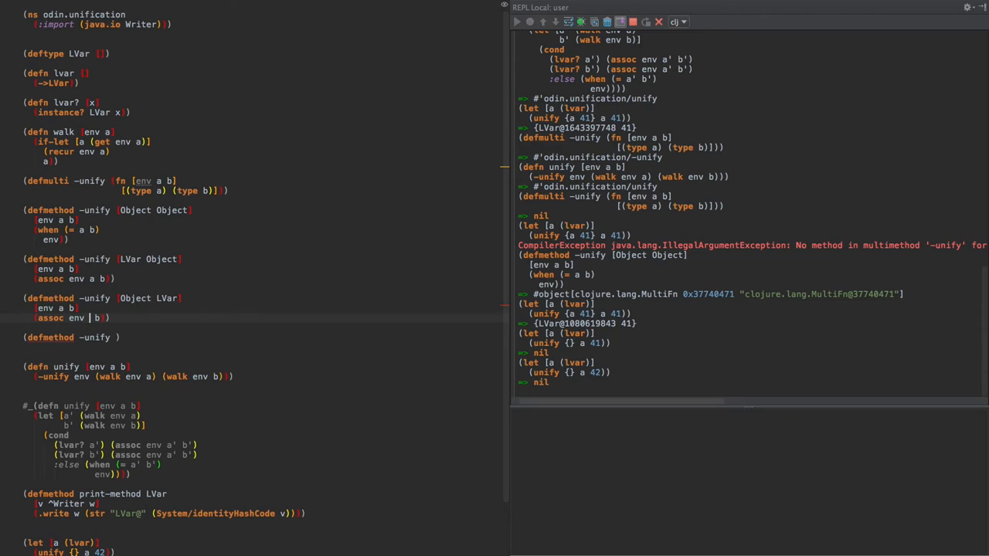
key("Right")
key("Right")
type("a")
key("Escape")
key("ctrl+Return")
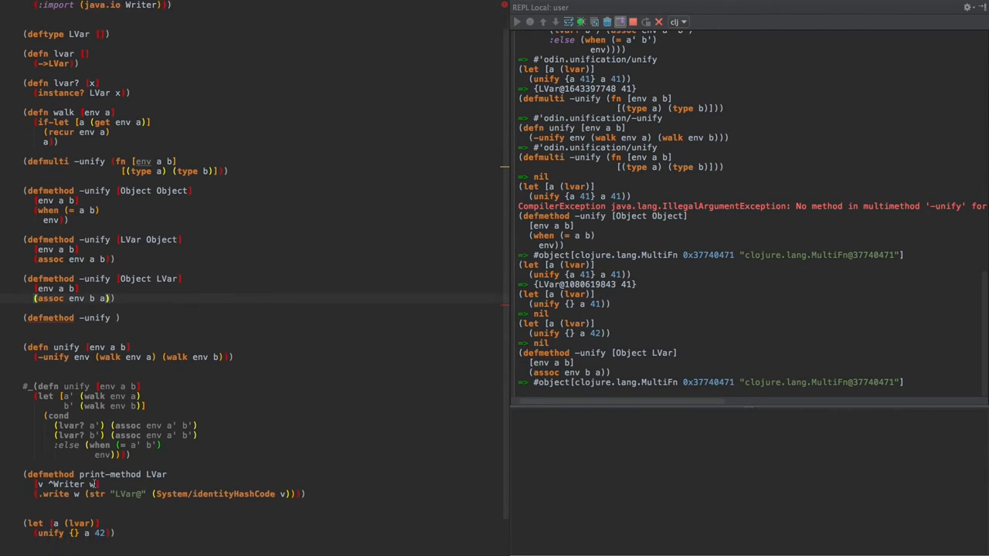
Run the unify a-with-42 test, then delete the empty (defmethod -unify ) stub line.
key("ctrl+End")
key("ctrl+Return")
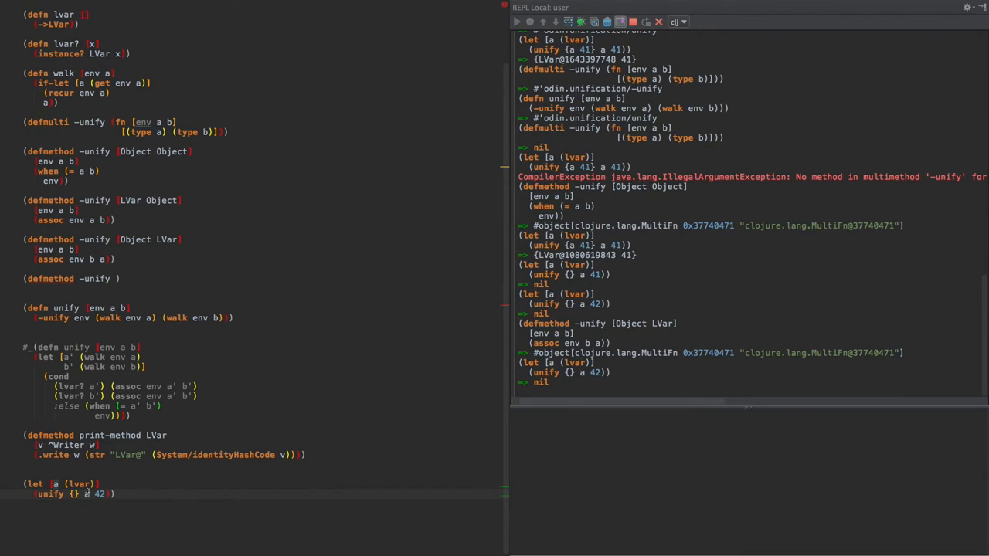
left_click_drag(128, 276, 6, 278)
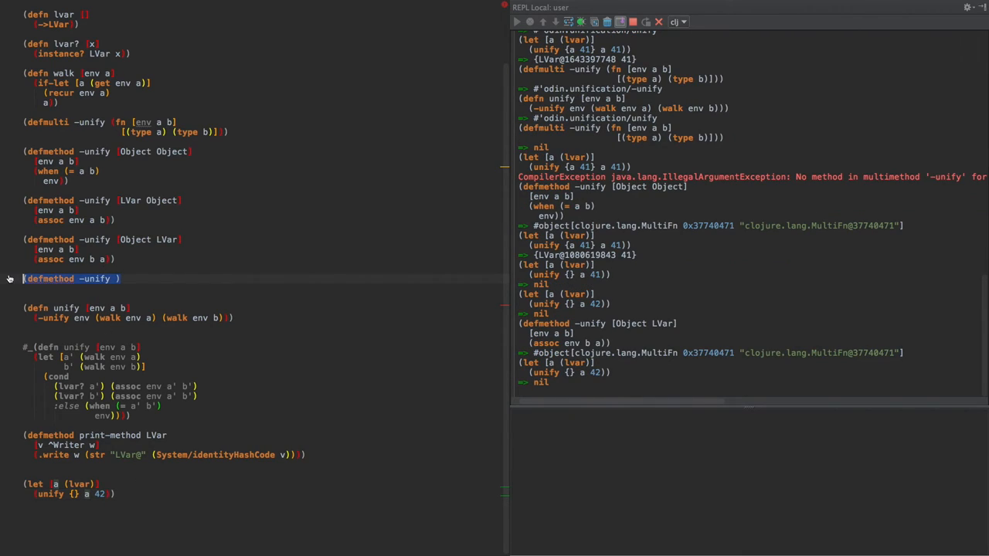
key("BackSpace")
left_click(67, 200)
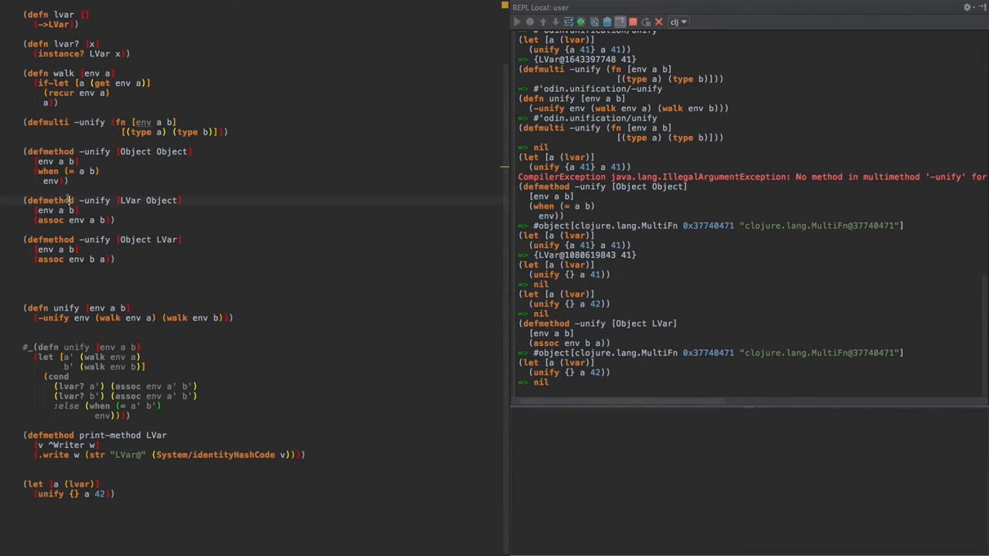
key("ctrl+Return")
key("ctrl+Return")
left_click(76, 493)
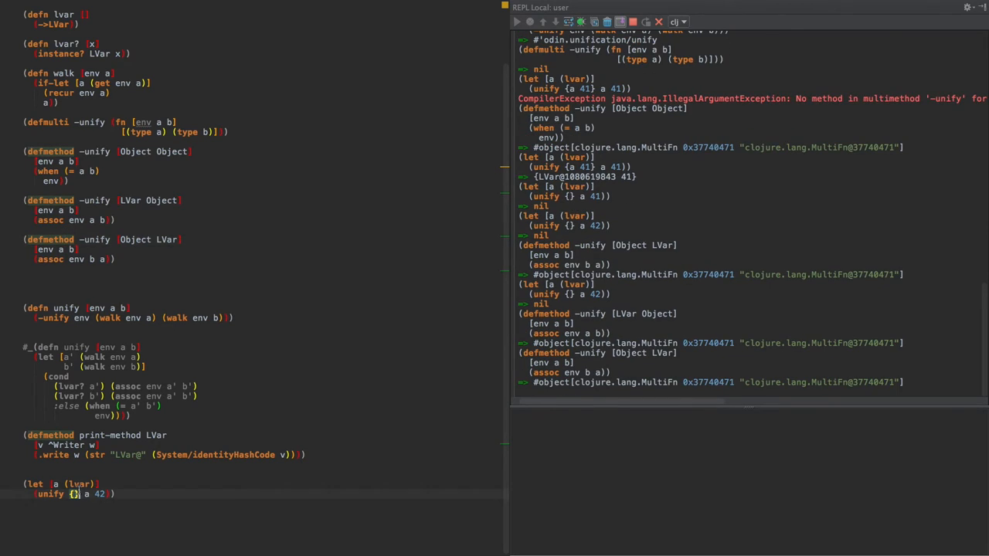
key("ctrl+Return")
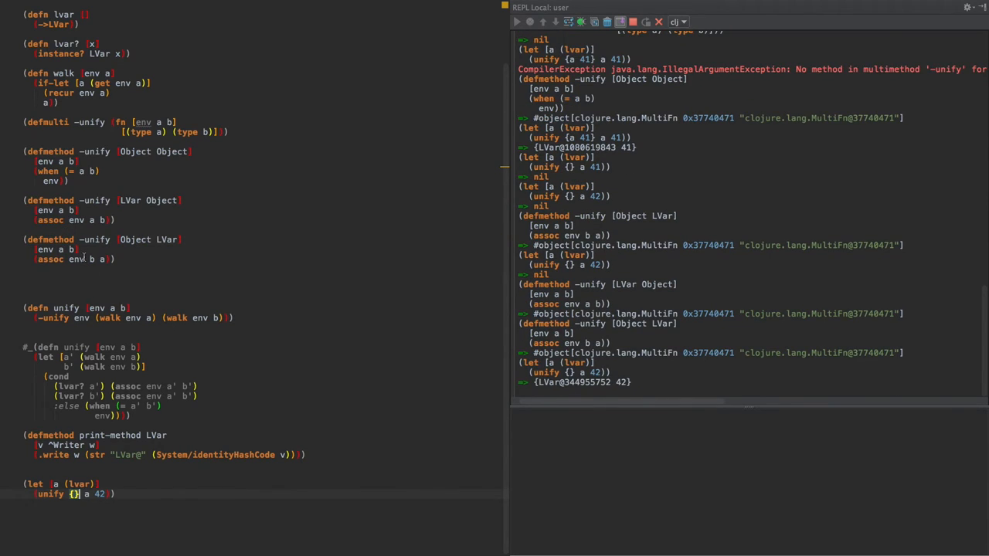
left_click(83, 261)
left_click(115, 494)
left_click(85, 494)
Test unify of 2 with 42 (nil) and 42 with 42 ({}), then clear the arguments.
key("Delete")
type("2")
key("ctrl+Return")
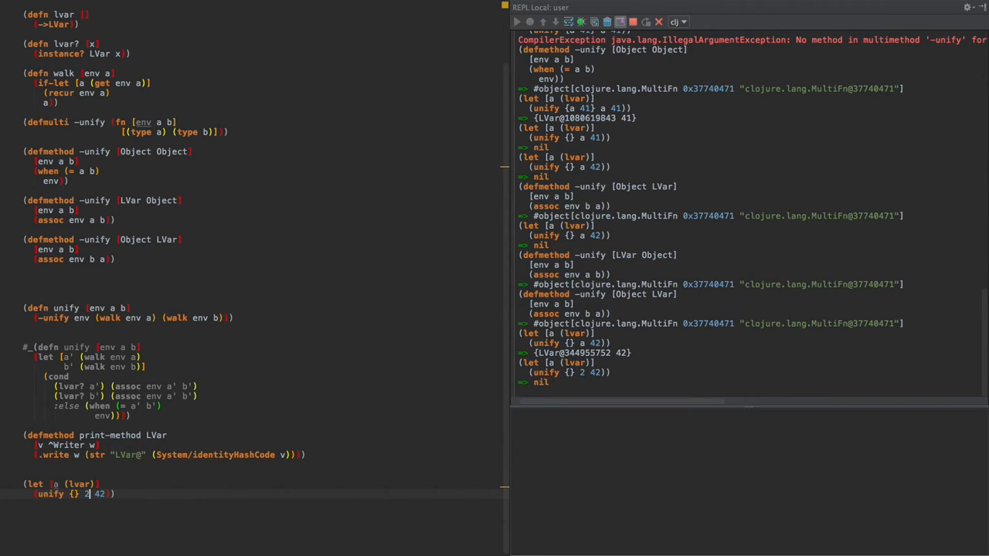
key("BackSpace")
type("42")
key("ctrl+Return")
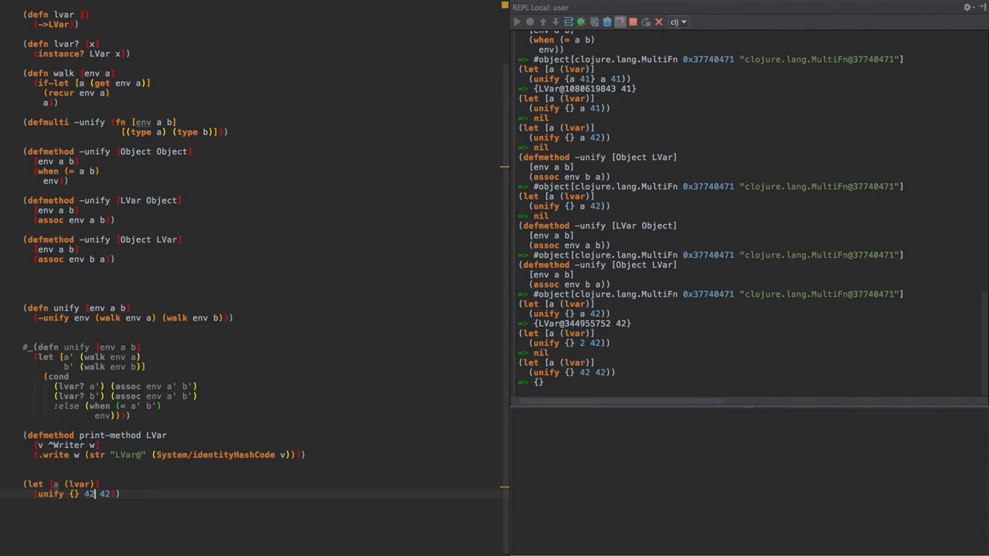
key("BackSpace")
key("BackSpace")
key("BackSpace")
type("a 1 b 2")
type(" a b")
Add a second lvar b and evaluate (unify {a 1 b 1} a b), then select the old commented-out unify.
key("Up")
key("End")
key("Return")
type("b (lvar")
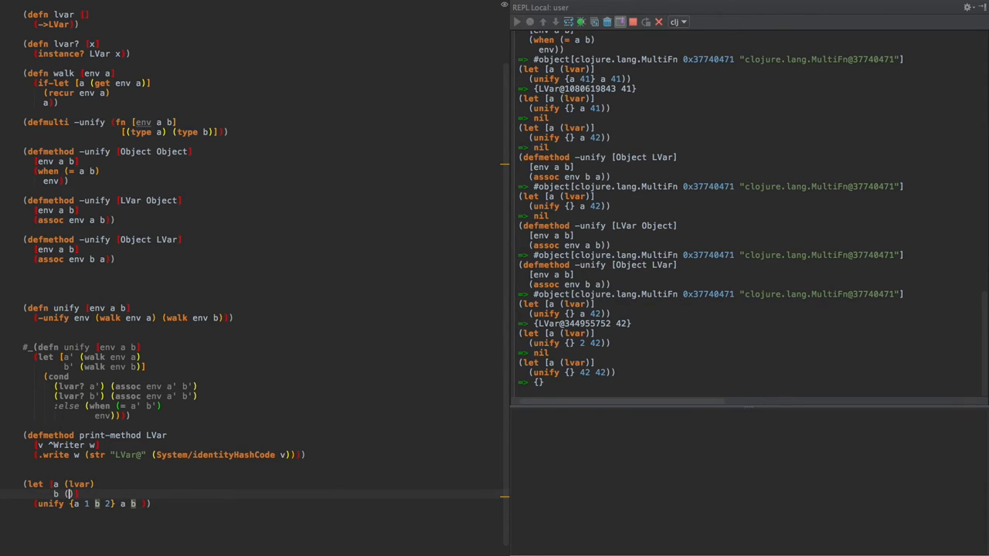
key("Escape")
key("ctrl+Return")
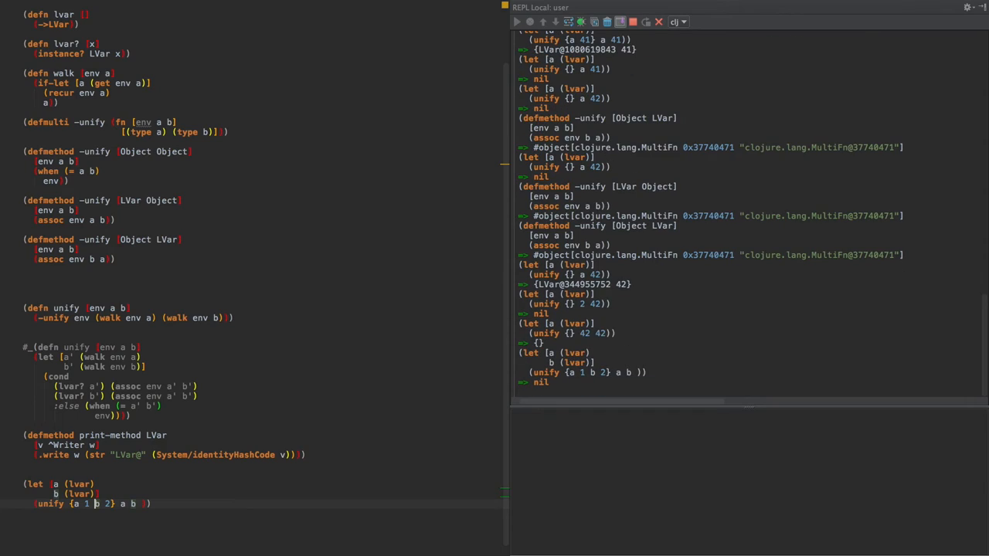
key("BackSpace")
type("1")
key("ctrl+Return")
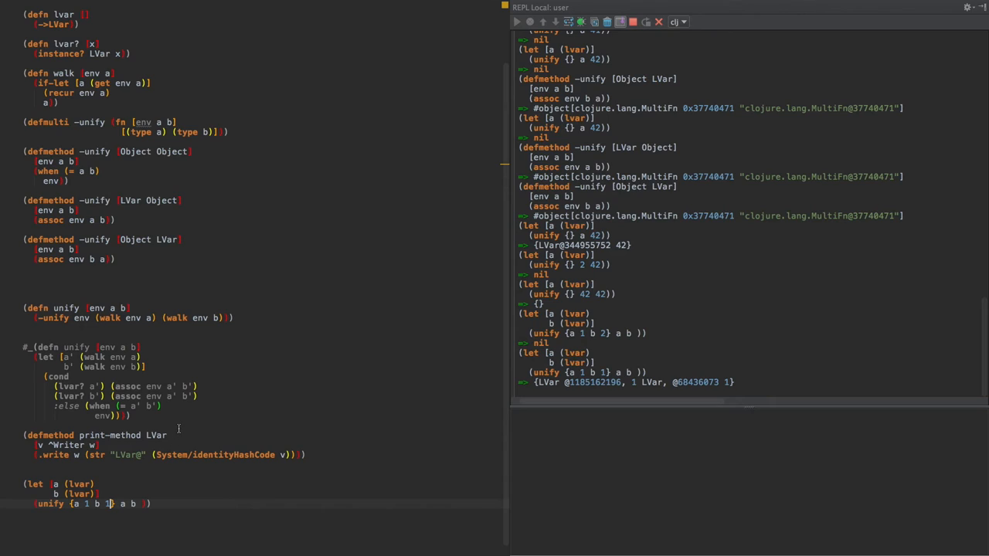
scroll(179, 429, "down", 1)
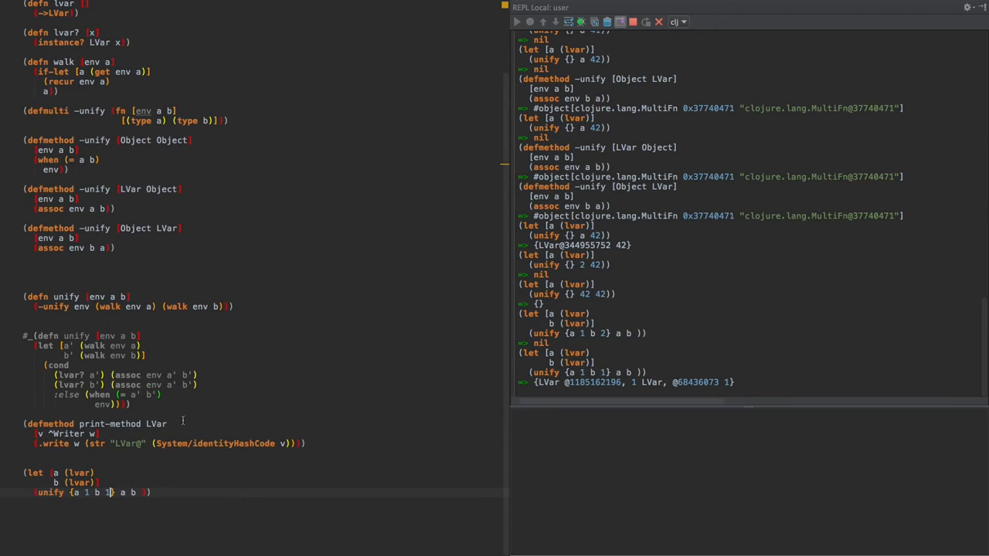
left_click_drag(183, 421, 1, 331)
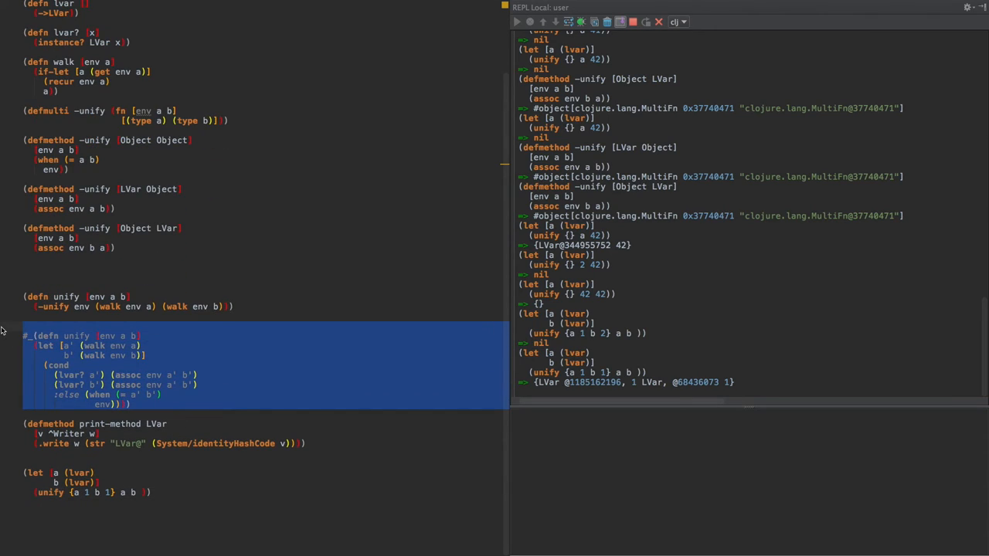
Delete the #_(defn unify ...) block and move to the value of a in the test map.
key("BackSpace")
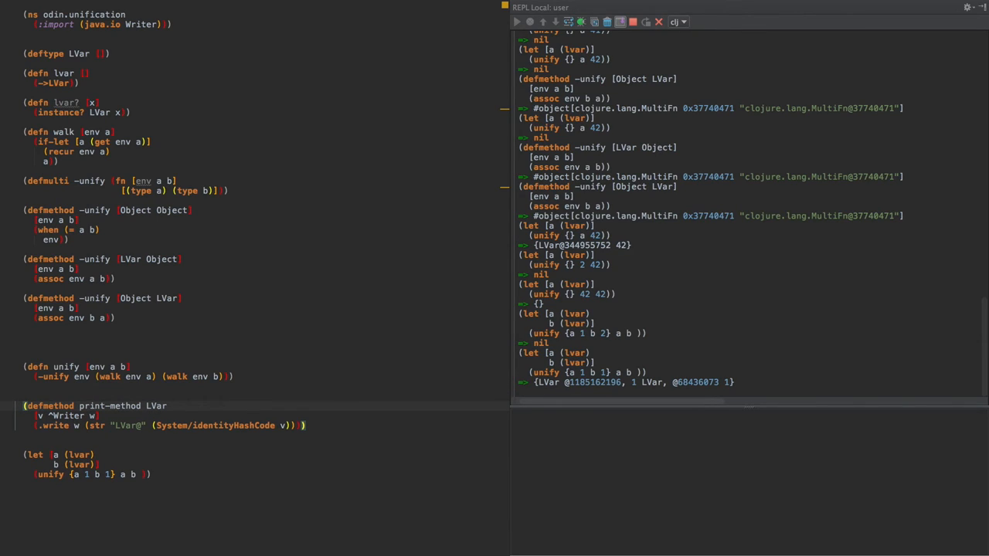
left_click(148, 338)
left_click(87, 474)
left_click(168, 358)
left_click(168, 346)
left_click(91, 474)
type(".0")
Evaluate the test with {a 1.0 b 1} getting nil, then evaluate scratch (= 1.0 1) as false.
key("ctrl+shift+p")
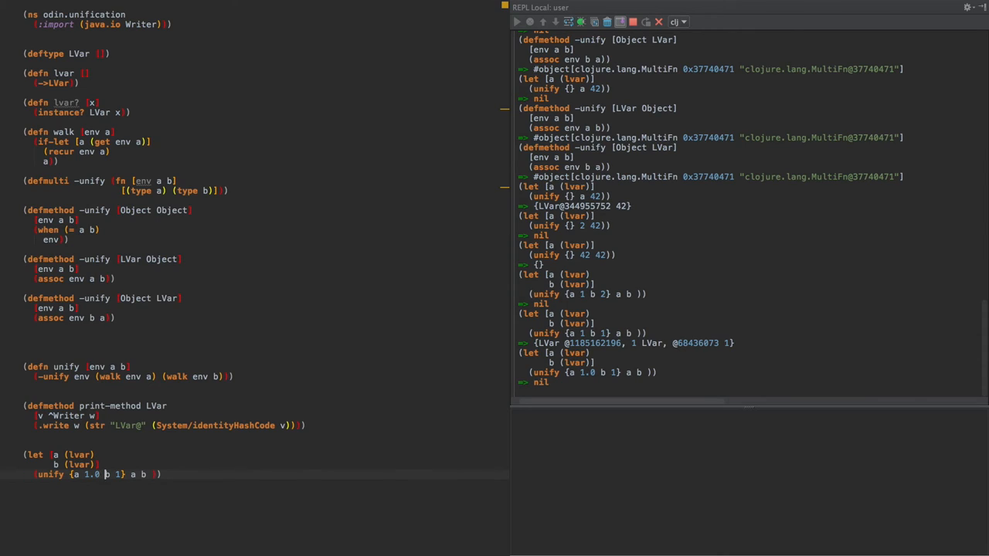
key("Right")
key("Right")
key("Right")
key("Left")
key("Left")
left_click(200, 335)
type("(")
type("= 1.0 ")
type("1")
key("ctrl+Return")
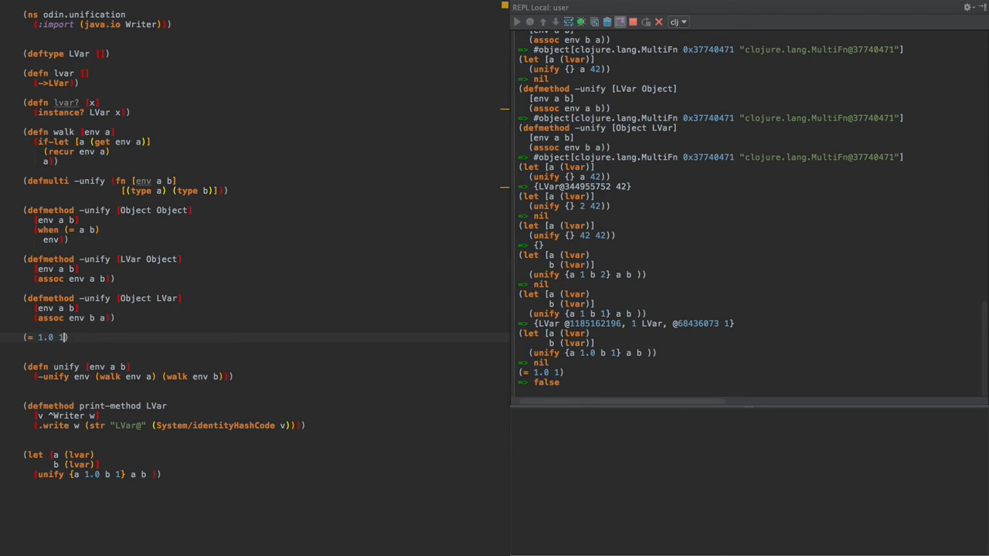
Evaluate (long 1.0) giving 1, delete that scratch line and erase the comparison's arguments.
key("End")
key("Return")
key("Return")
type("(lonv 1")
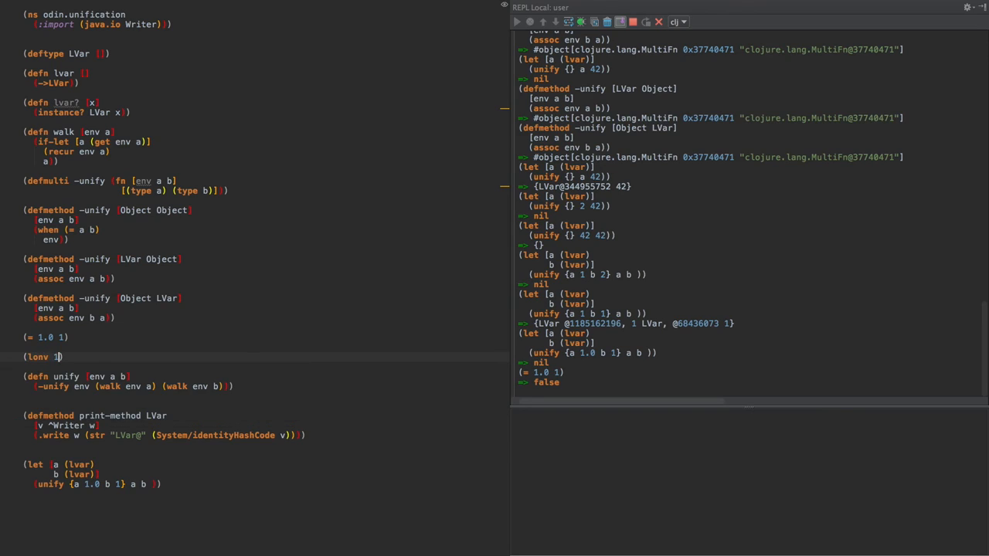
key("BackSpace")
key("BackSpace")
key("BackSpace")
type("g 1.0")
key("ctrl+Return")
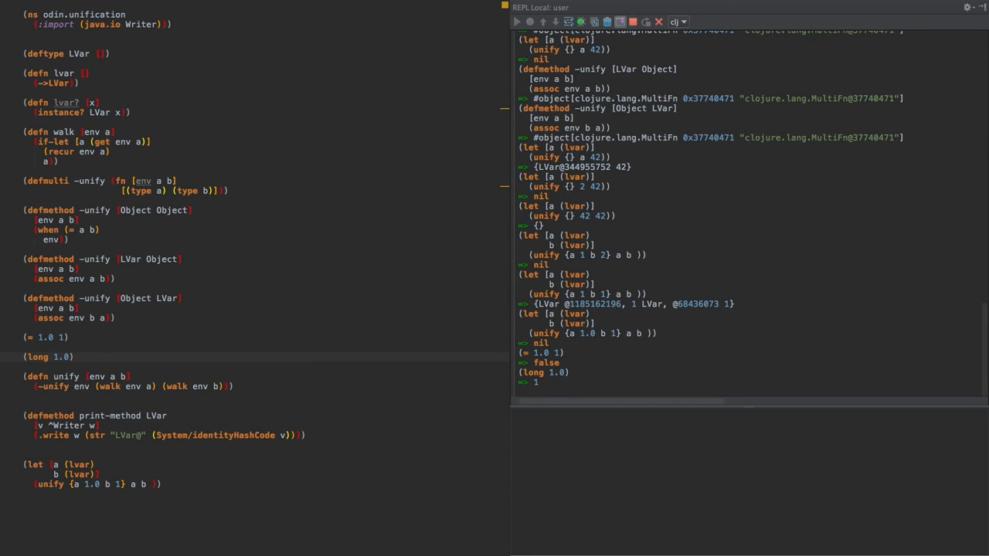
key("Home")
key("shift+Down")
key("Delete")
key("Up")
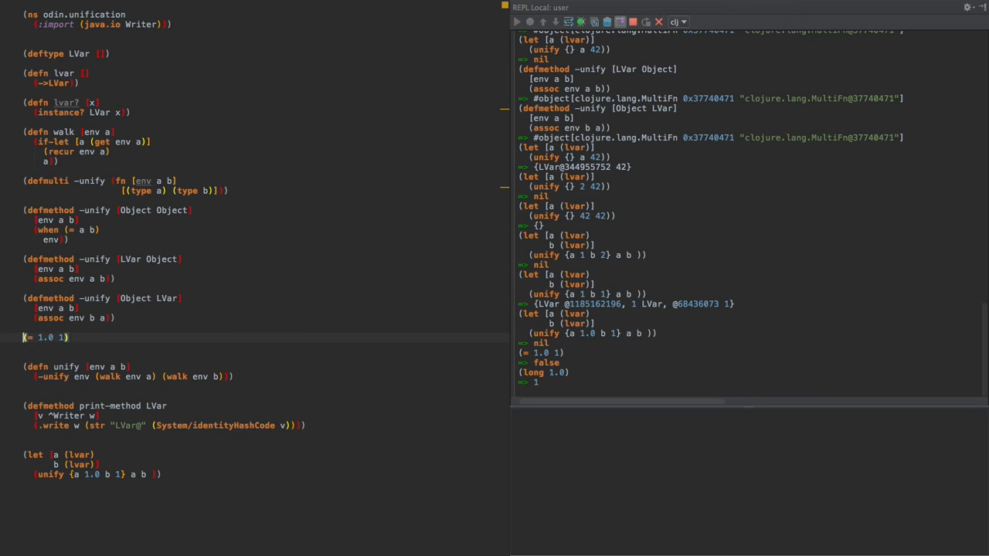
key("Right")
key("Right")
key("Right")
key("Delete")
key("Delete")
key("Delete")
key("Delete")
key("Home")
Remove the leftover (= ) scratch comparison line.
key("shift+Down")
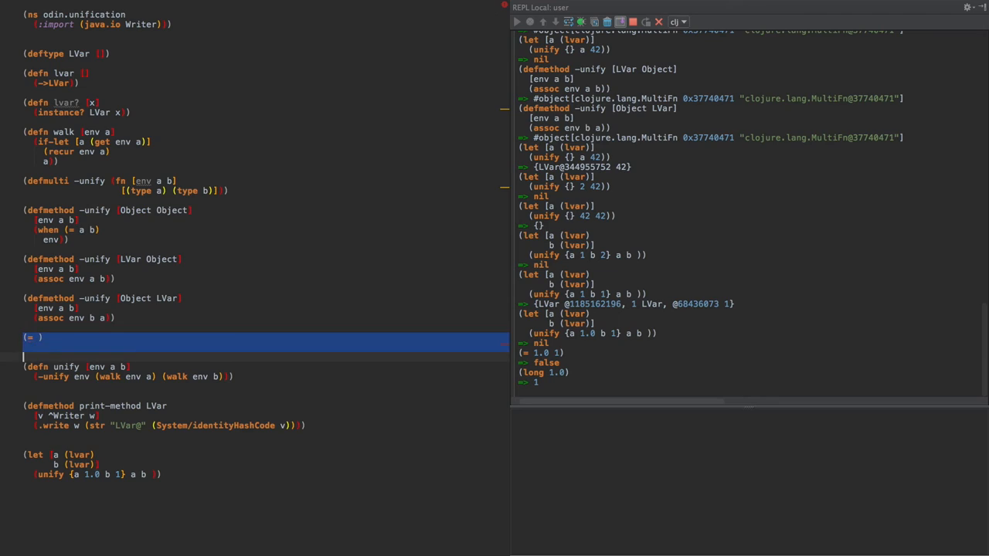
key("shift+Down")
key("Delete")
Remove the let test block near print-method, then select the -unify multimethod and its methods.
key("Down")
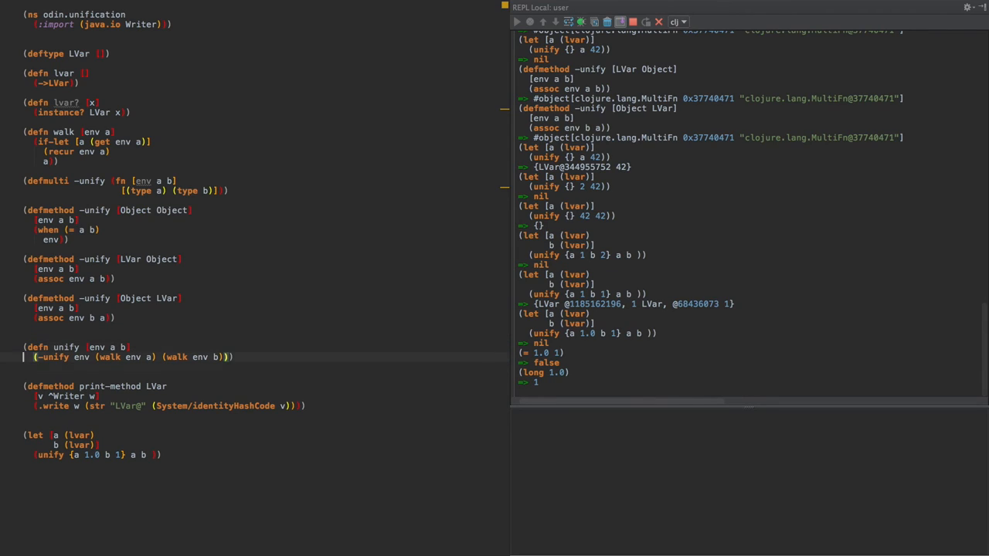
key("Down")
key("Down")
key("Down")
key("Down")
key("Down")
key("Down")
key("Down")
key("shift+Down")
key("shift+Down")
key("shift+Down")
key("shift+Down")
key("Delete")
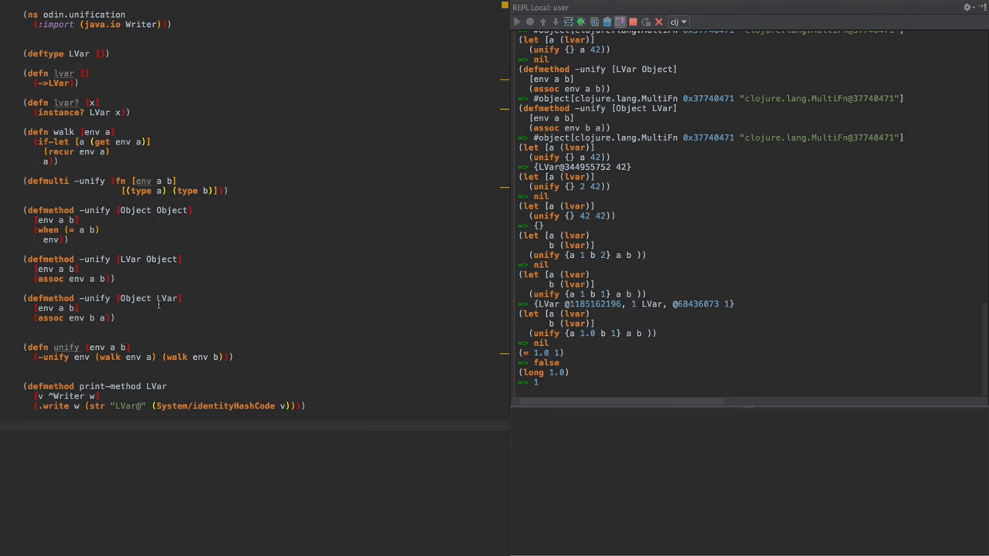
left_click_drag(116, 318, 23, 181)
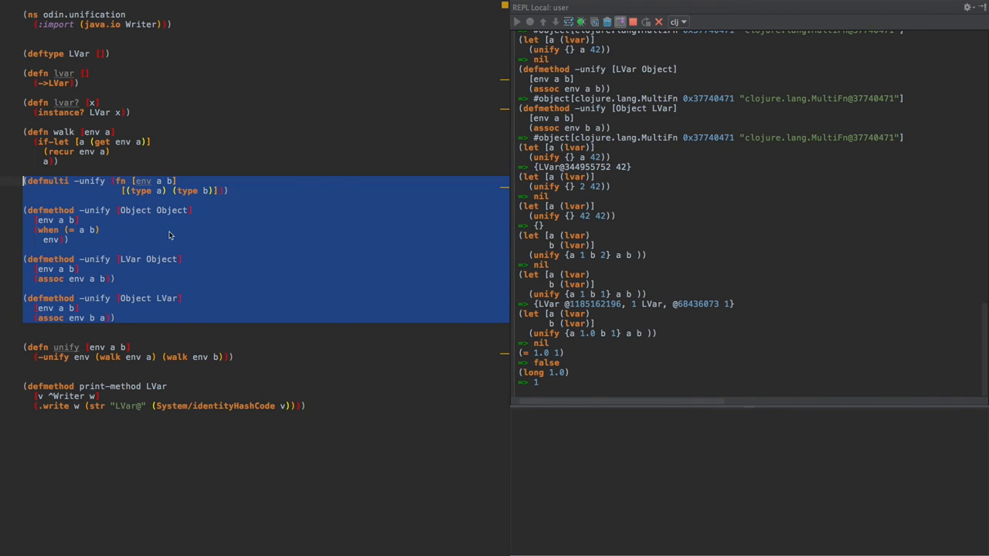
left_click(146, 154)
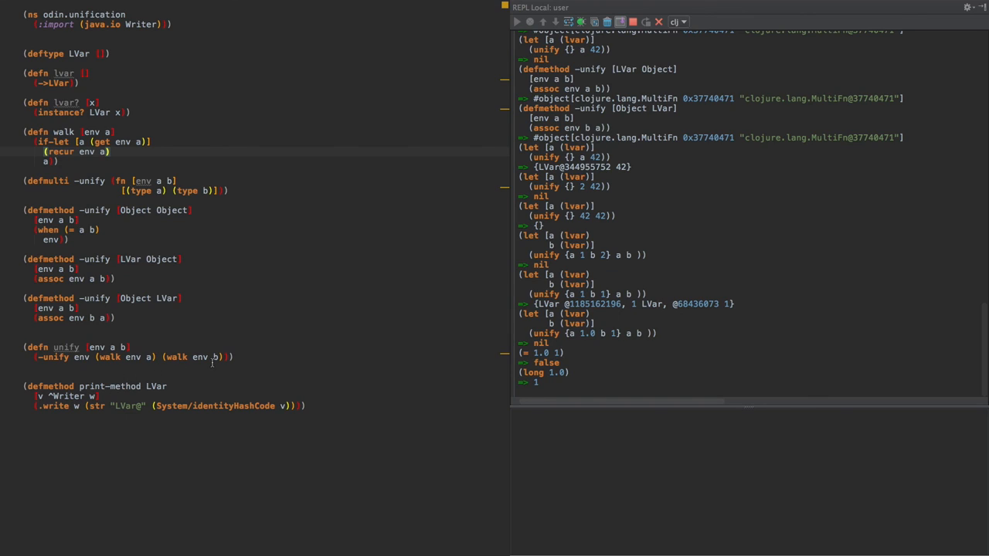
left_click(215, 366)
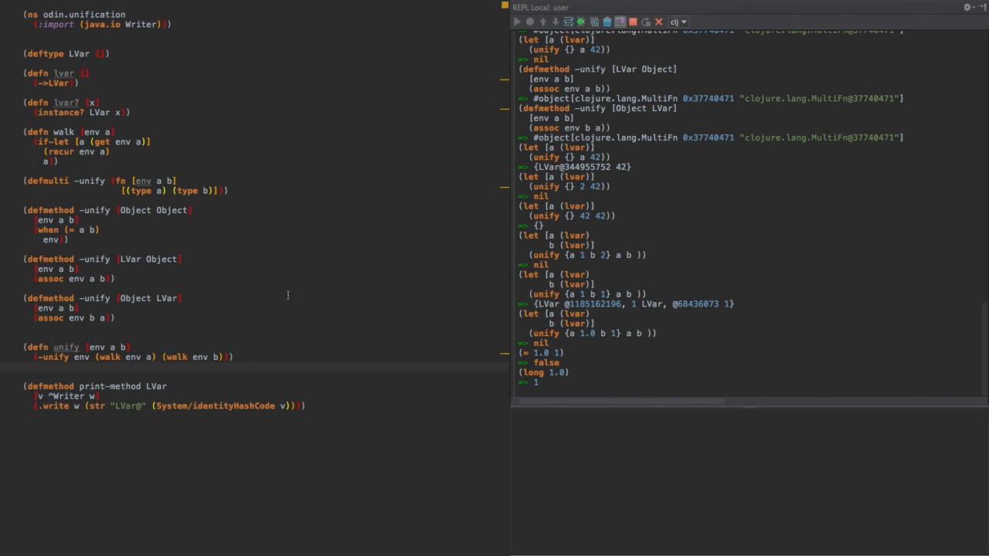